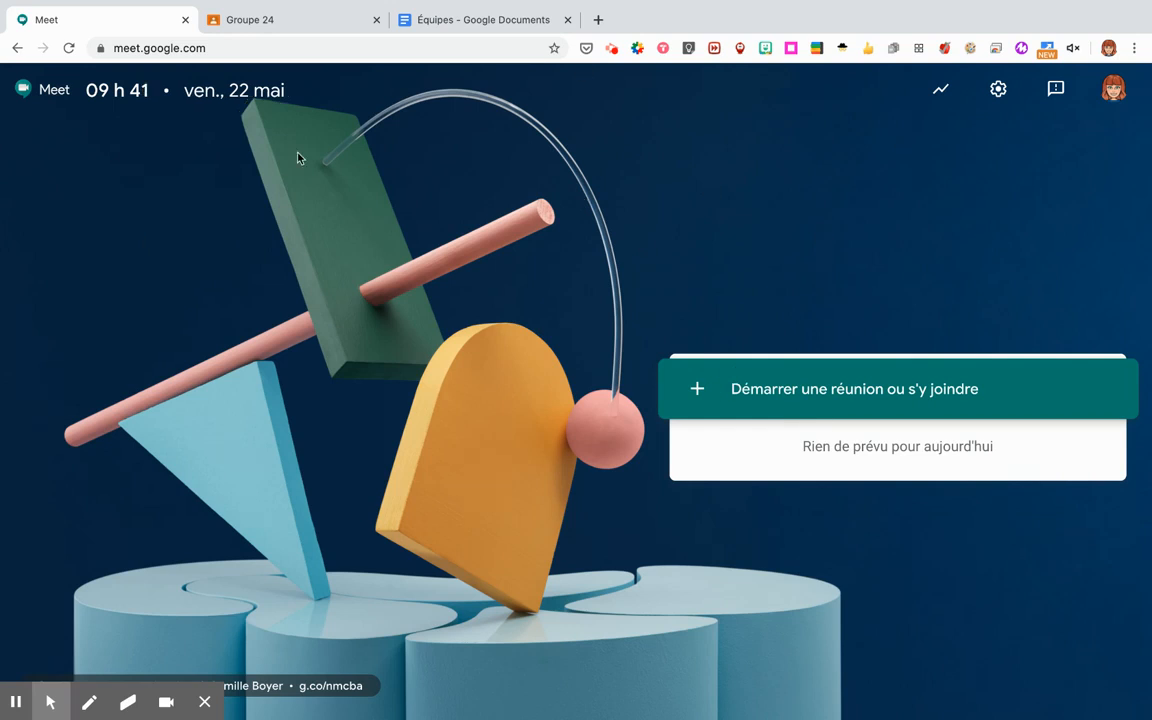
Open the start-or-join meeting prompt, then dismiss it.
{"action": "left_click", "coordinate": [783, 390]}
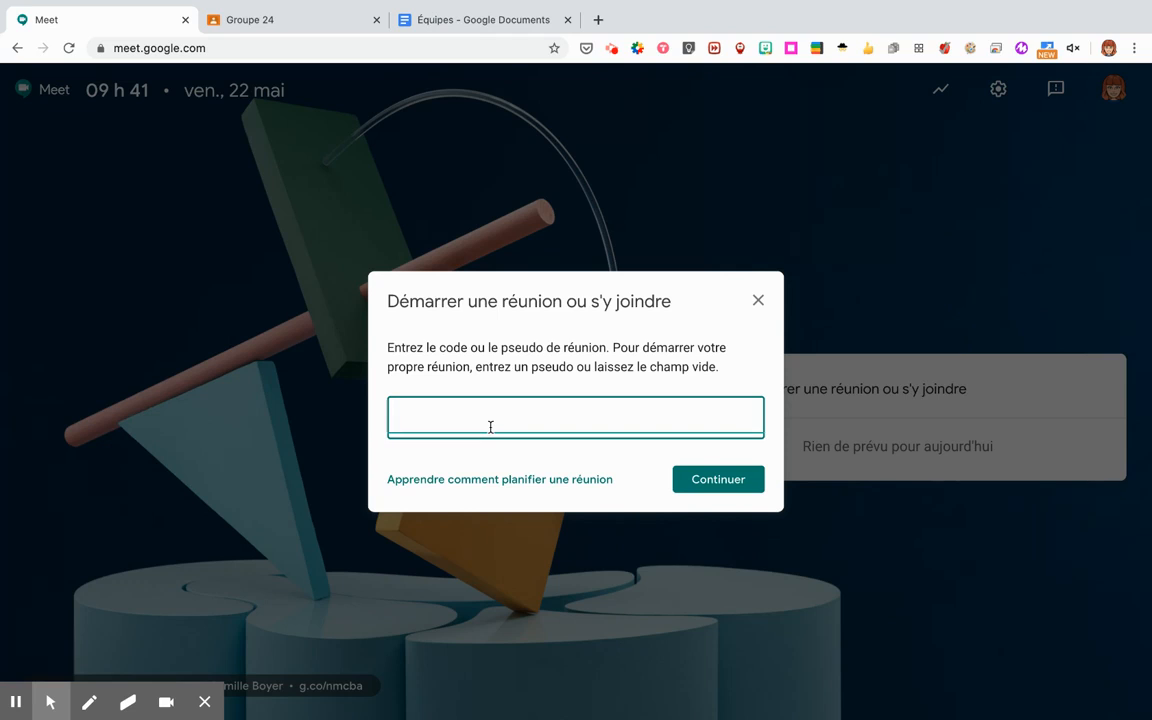
{"action": "left_click", "coordinate": [532, 368]}
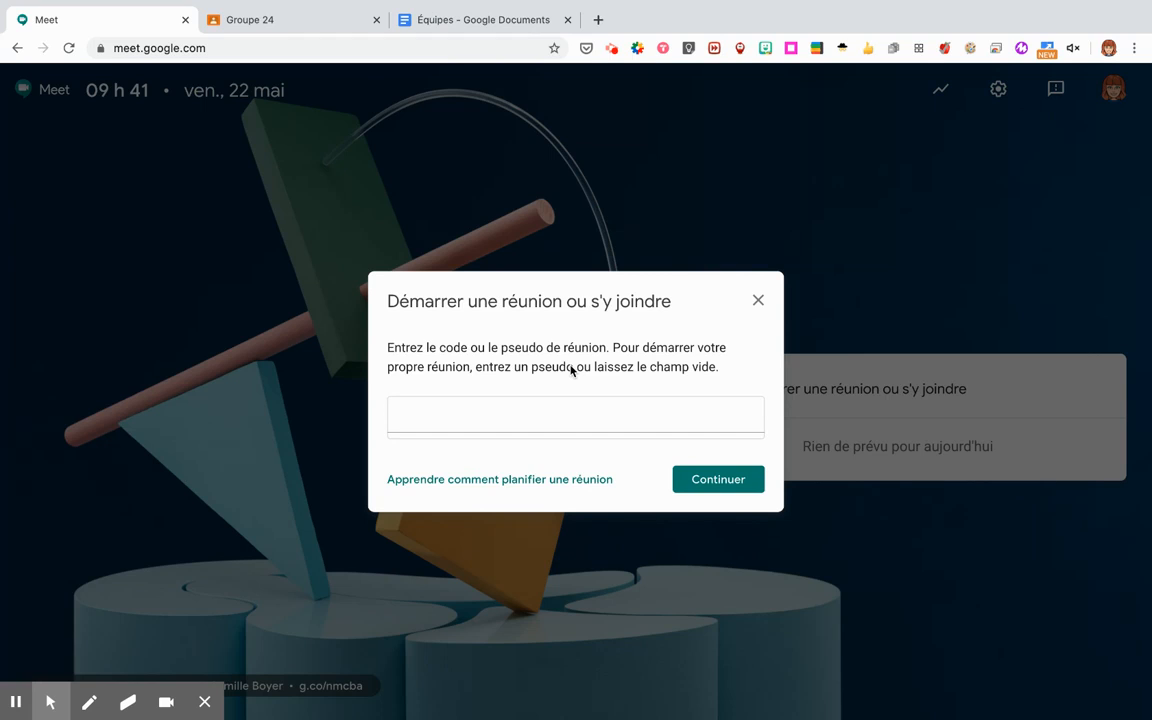
{"action": "left_click", "coordinate": [758, 301]}
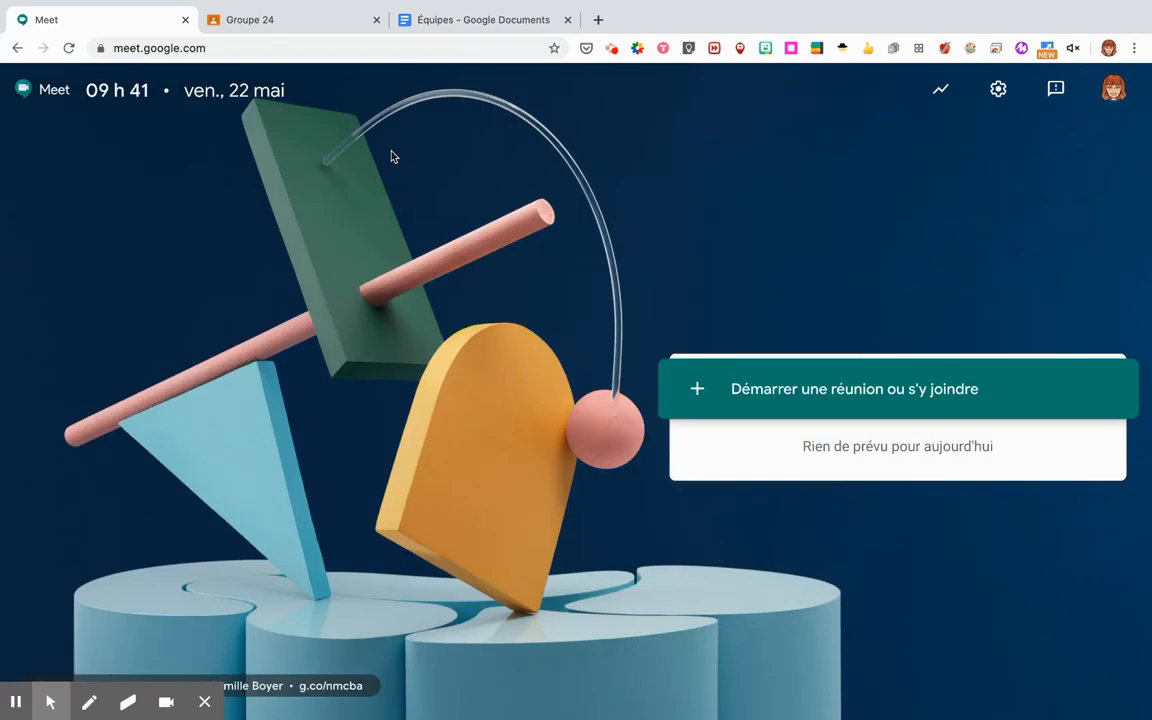
Copy the Meet link address from the Groupe 24 class banner.
{"action": "left_click", "coordinate": [254, 20]}
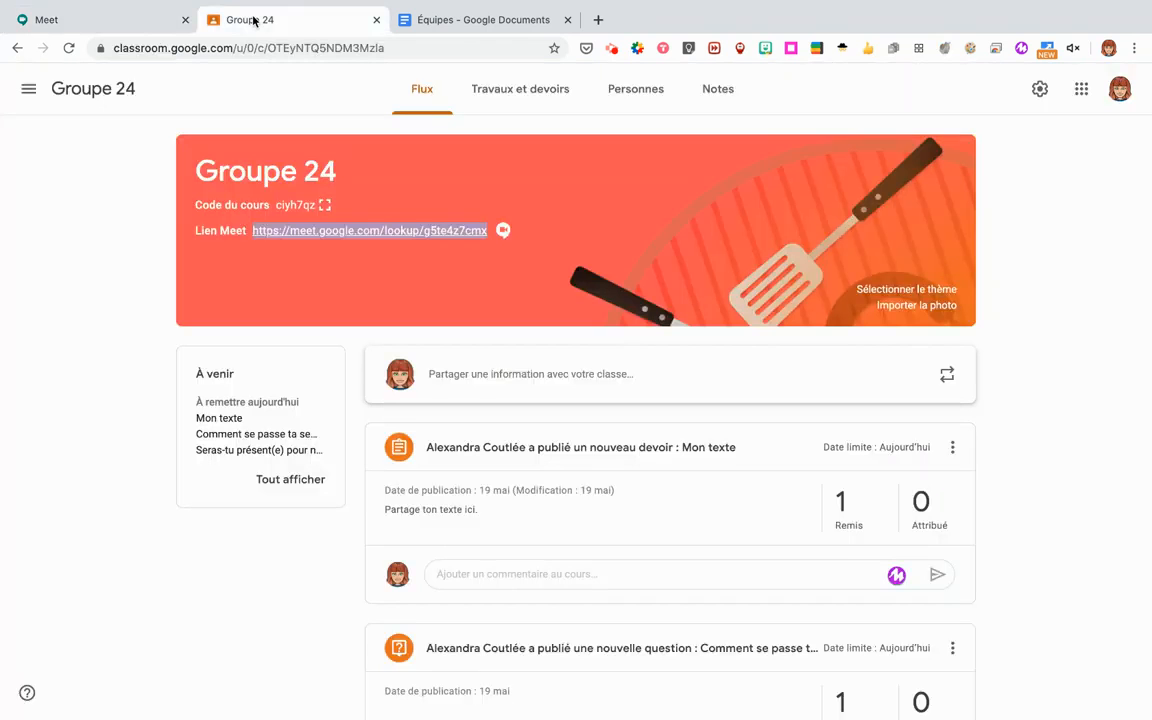
{"action": "left_click", "coordinate": [541, 302]}
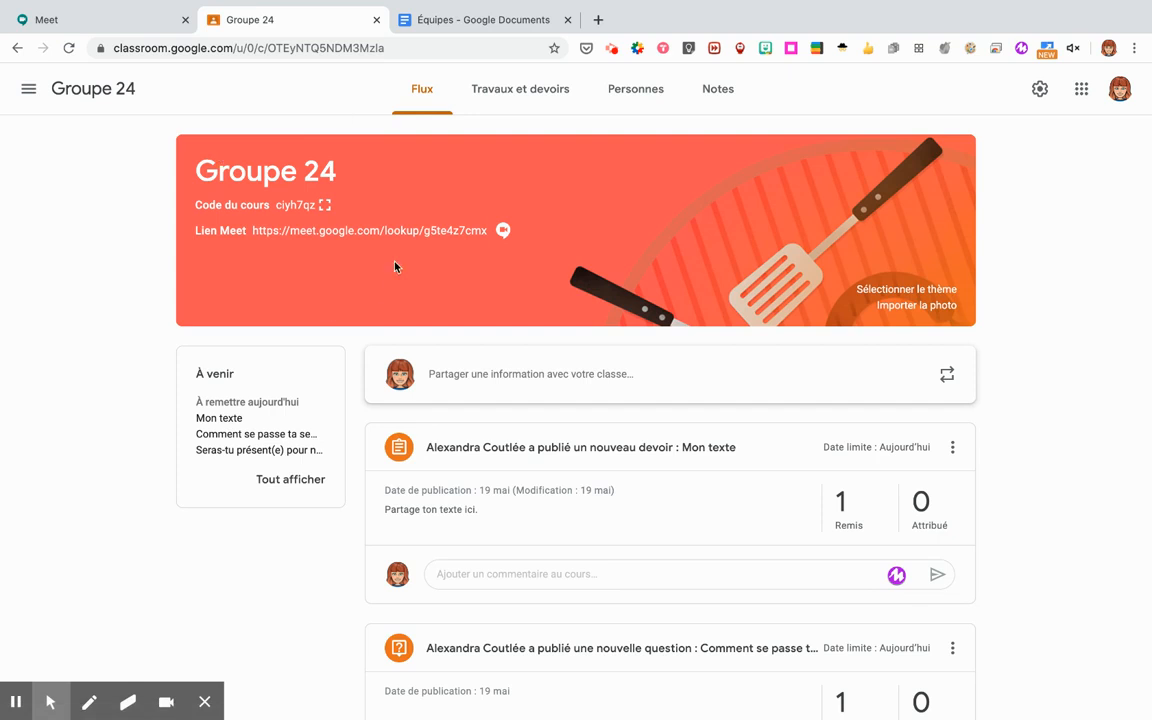
{"action": "right_click", "coordinate": [395, 229]}
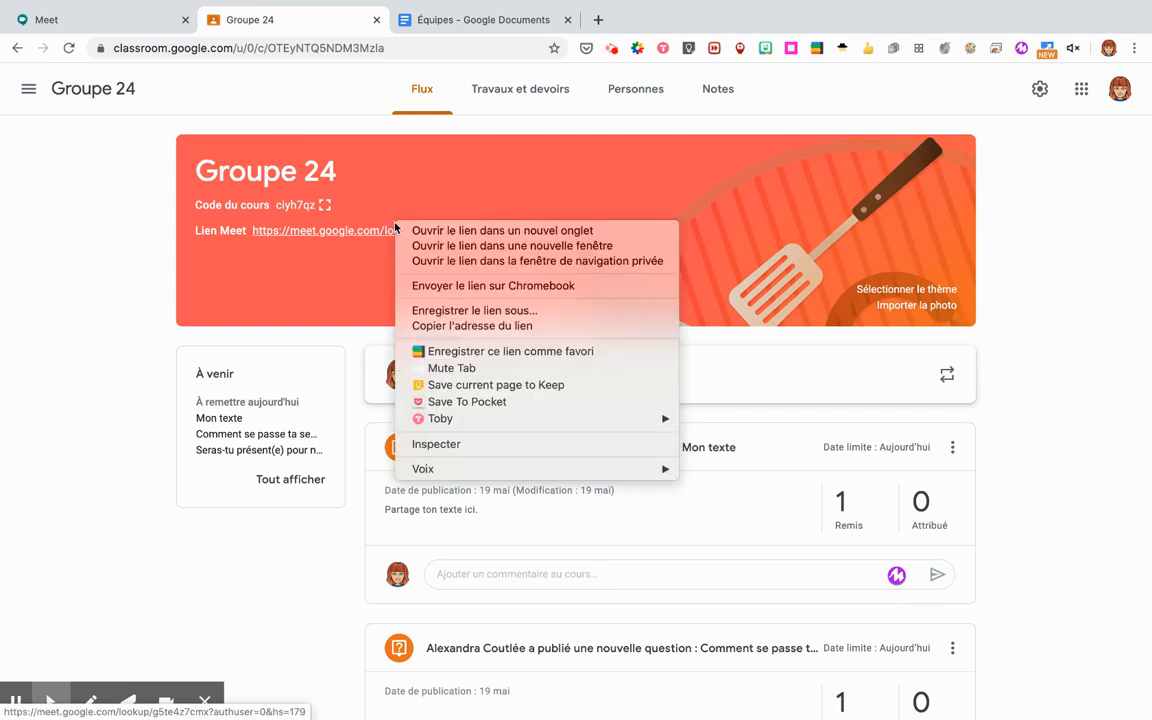
{"action": "left_click", "coordinate": [346, 233]}
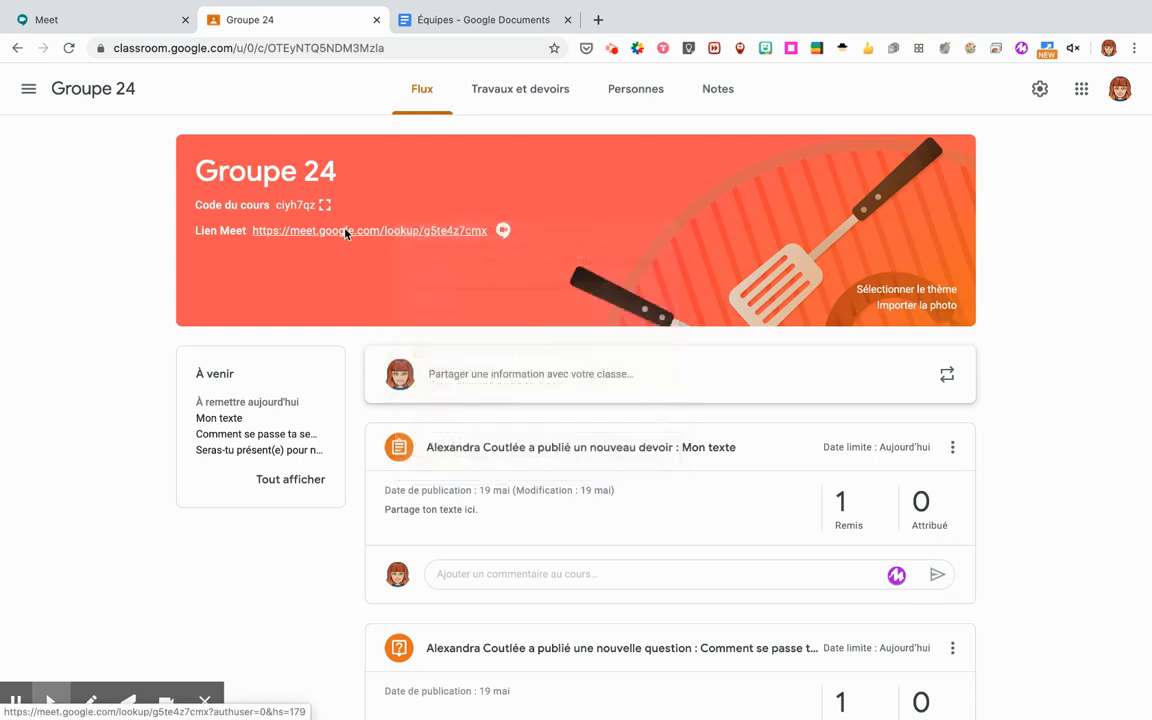
{"action": "right_click", "coordinate": [346, 230]}
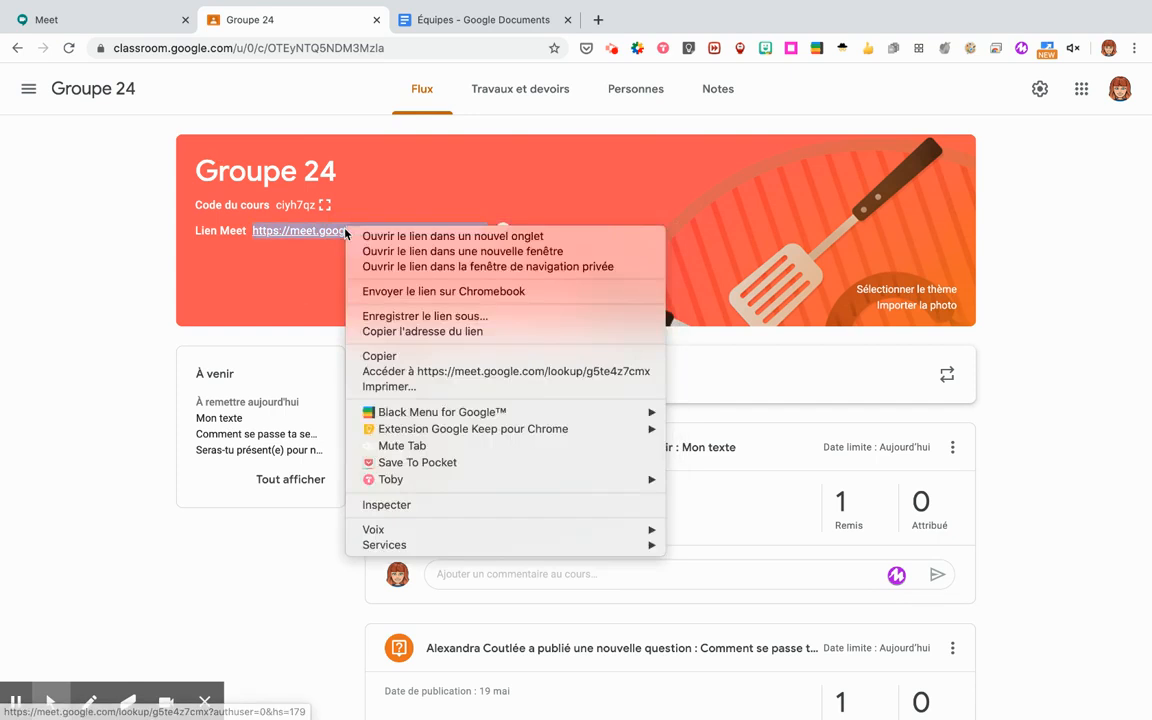
{"action": "left_click", "coordinate": [390, 333]}
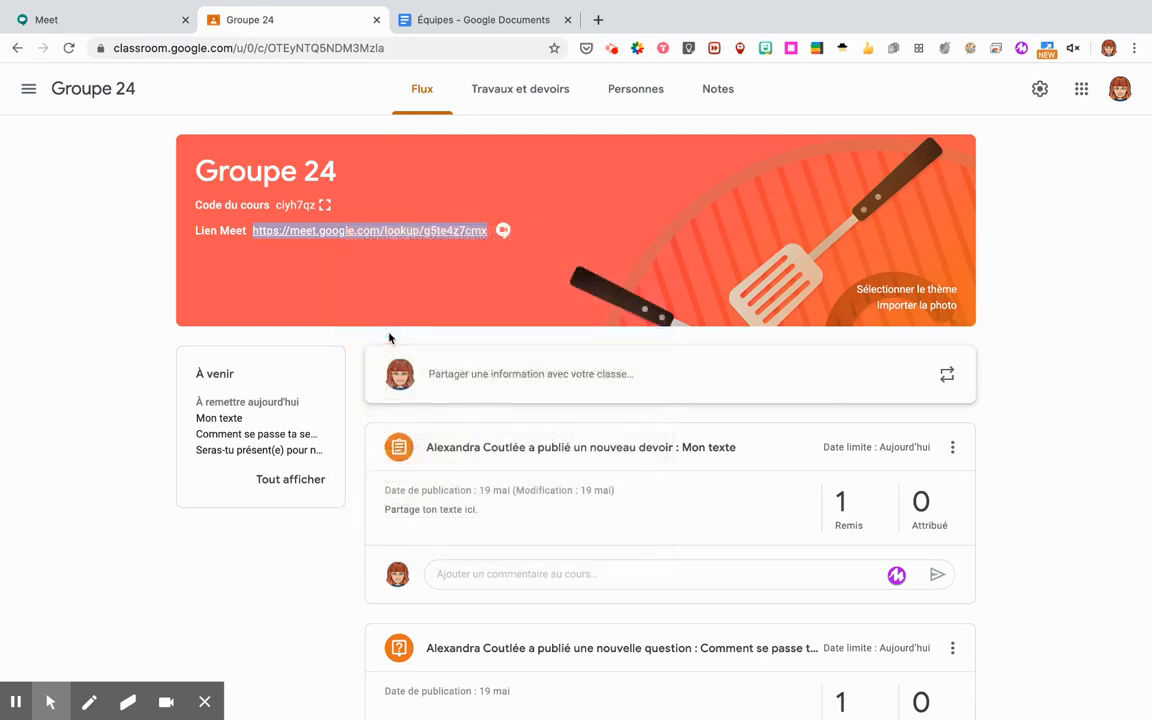
Paste the Groupe 24 Meet address into the first team's empty room cell and select its trailing code.
{"action": "left_click", "coordinate": [485, 19]}
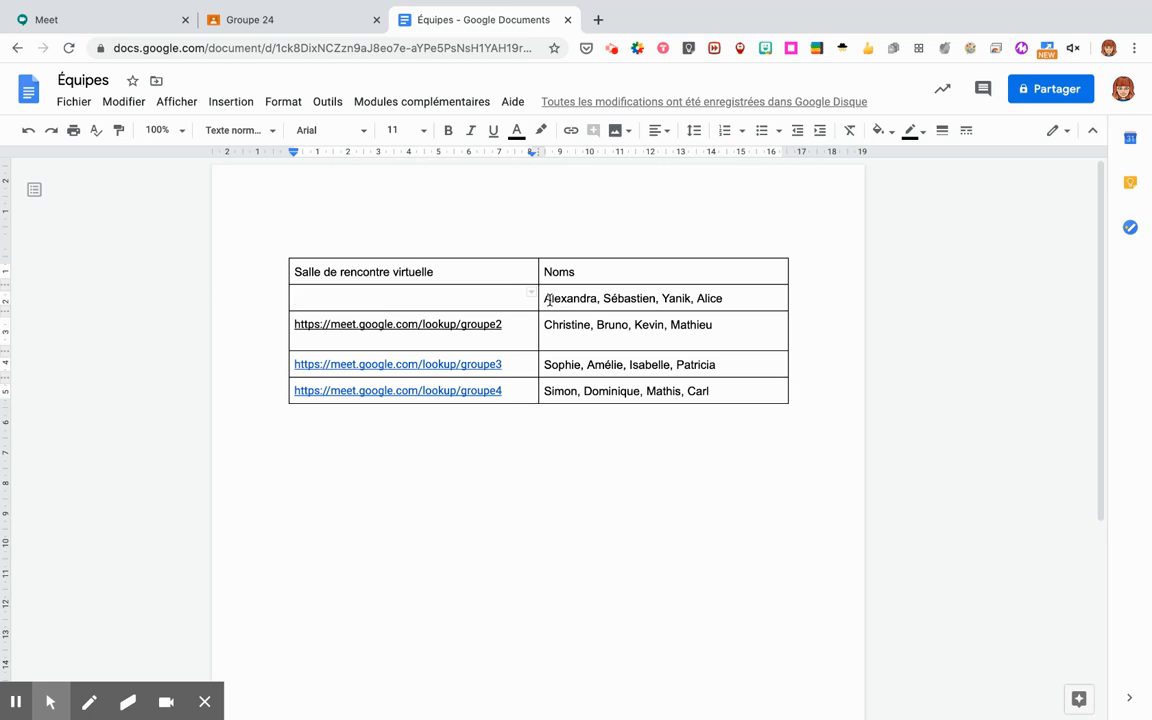
{"action": "left_click_drag", "start_coordinate": [546, 299], "coordinate": [752, 299]}
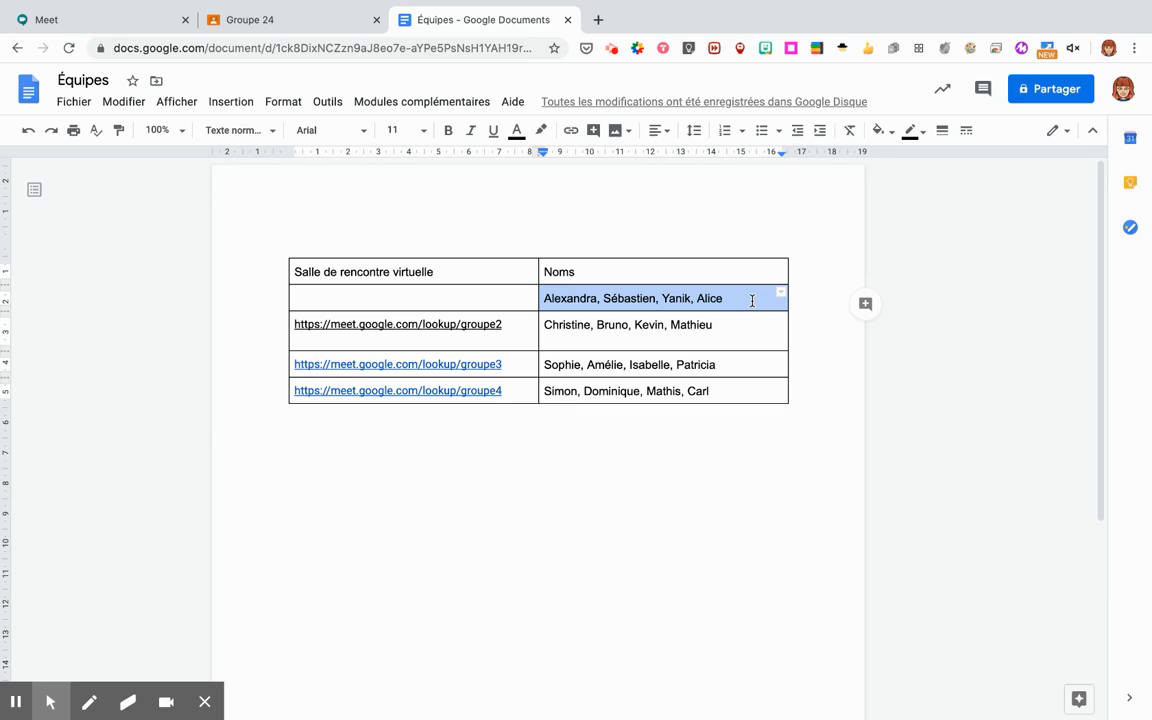
{"action": "left_click", "coordinate": [340, 300]}
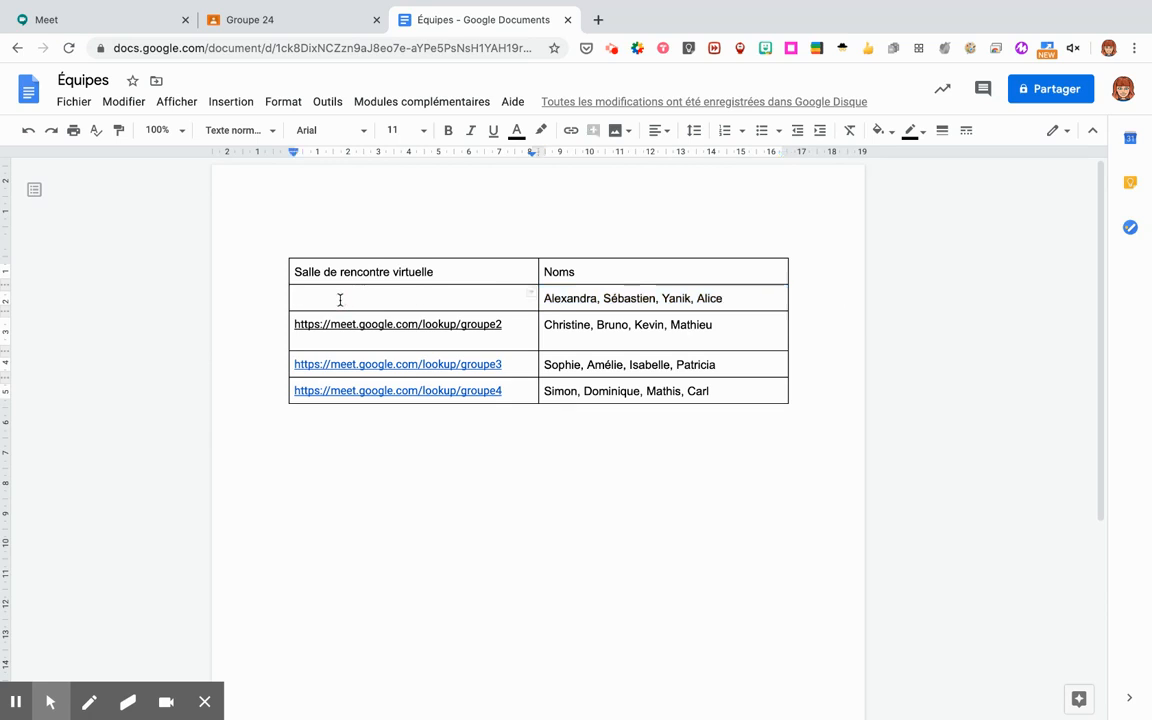
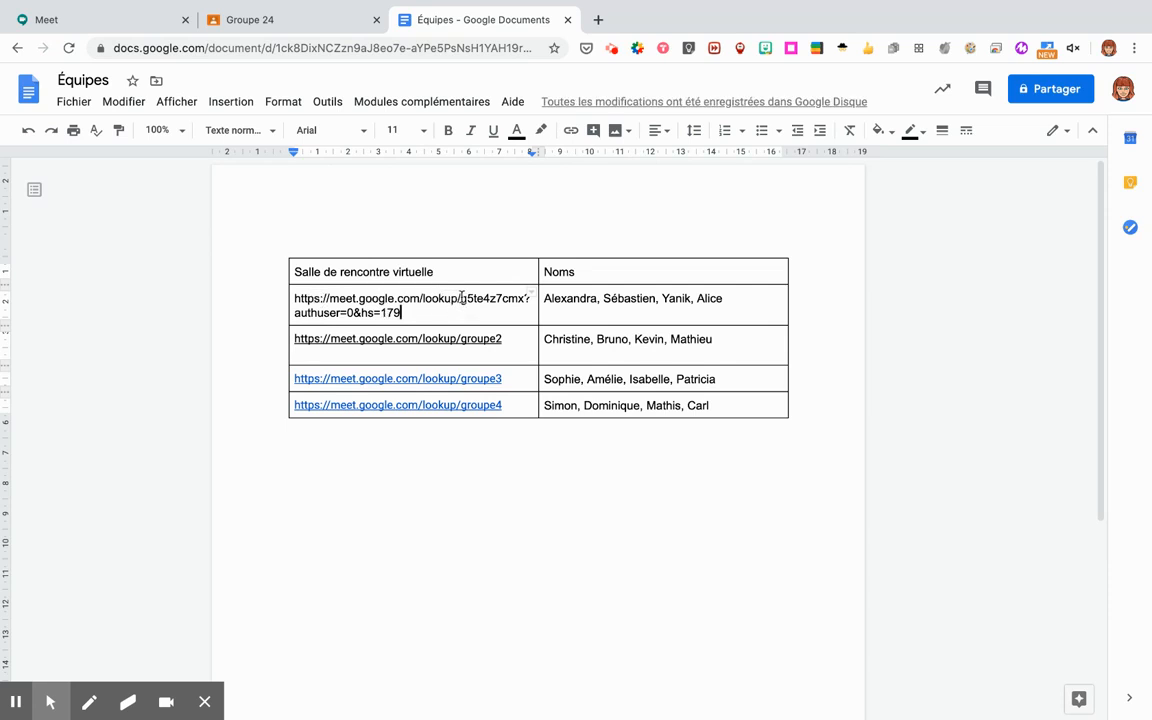
{"action": "left_click_drag", "start_coordinate": [461, 298], "coordinate": [490, 313]}
{"action": "key", "text": "BackSpace"}
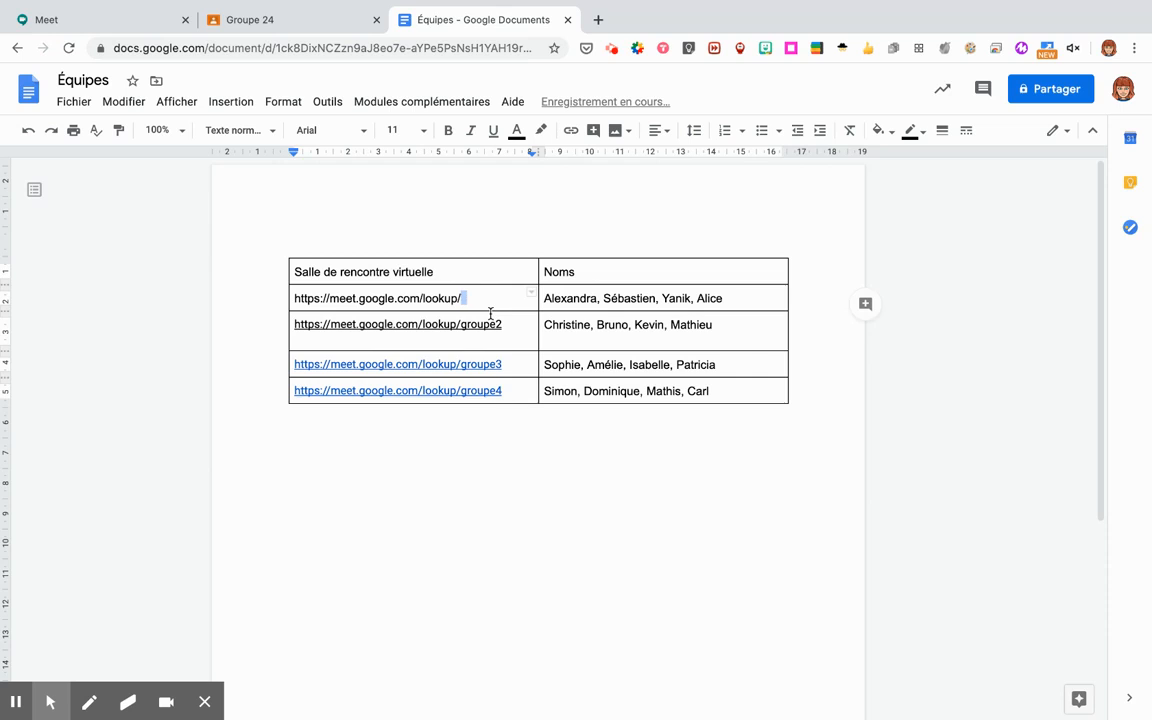
{"action": "left_click", "coordinate": [422, 326]}
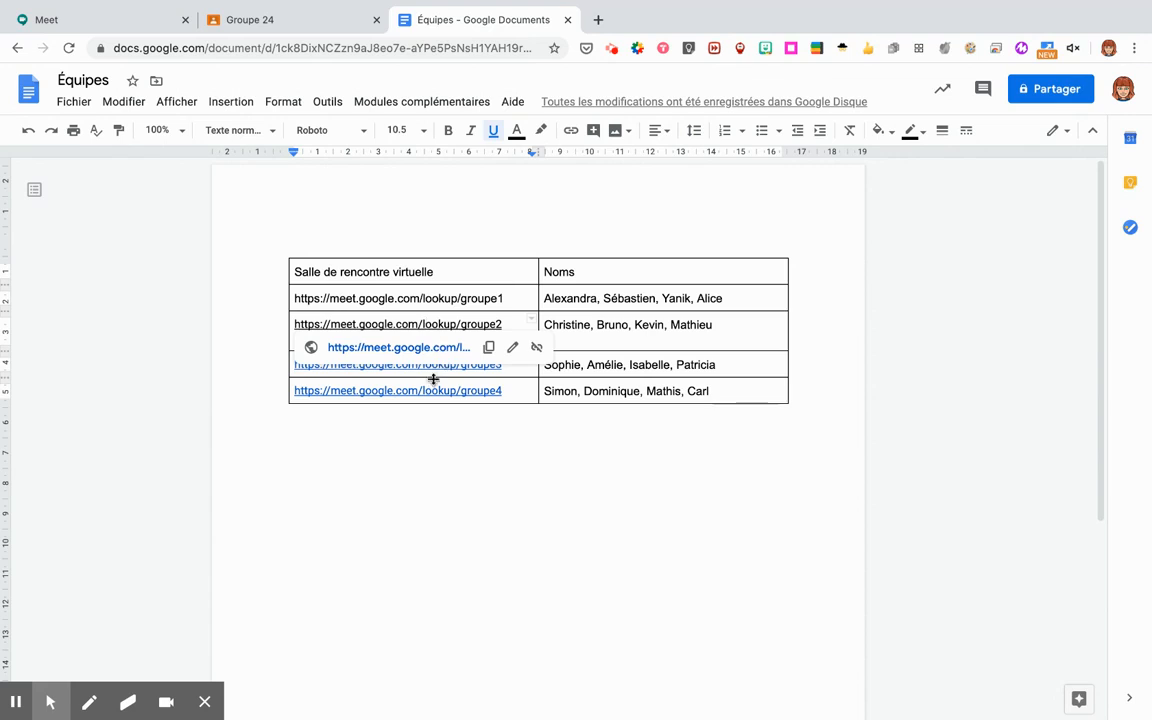
{"action": "left_click", "coordinate": [433, 370]}
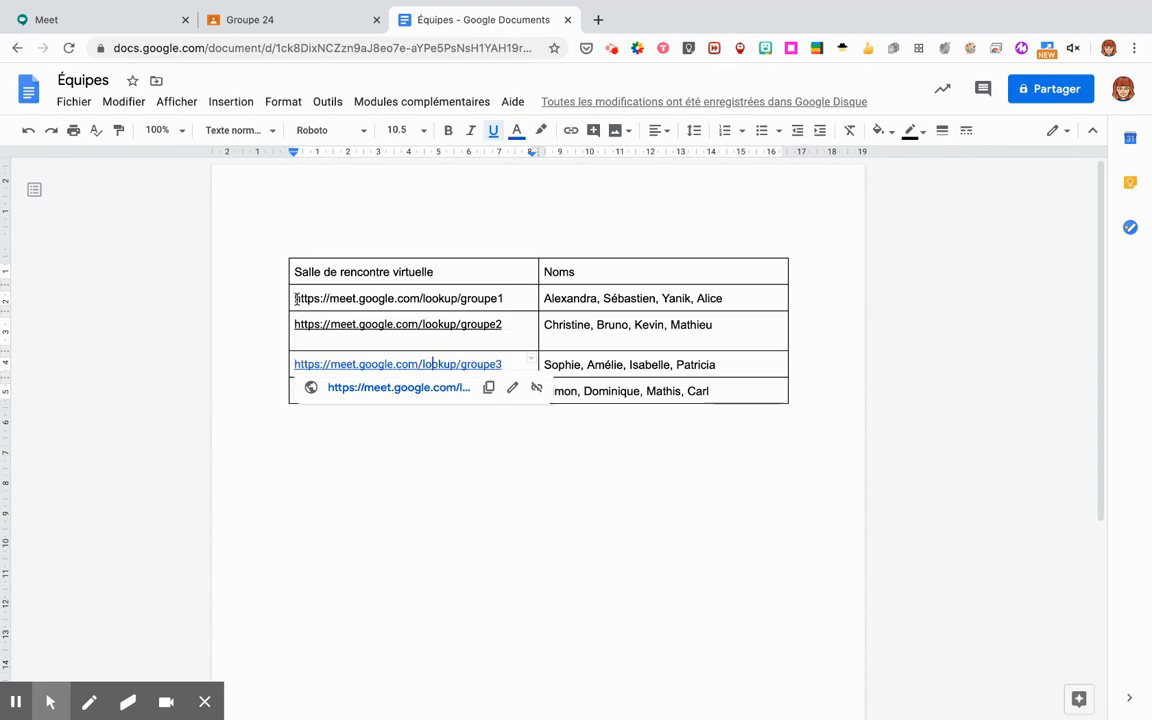
{"action": "left_click_drag", "start_coordinate": [296, 298], "coordinate": [506, 298]}
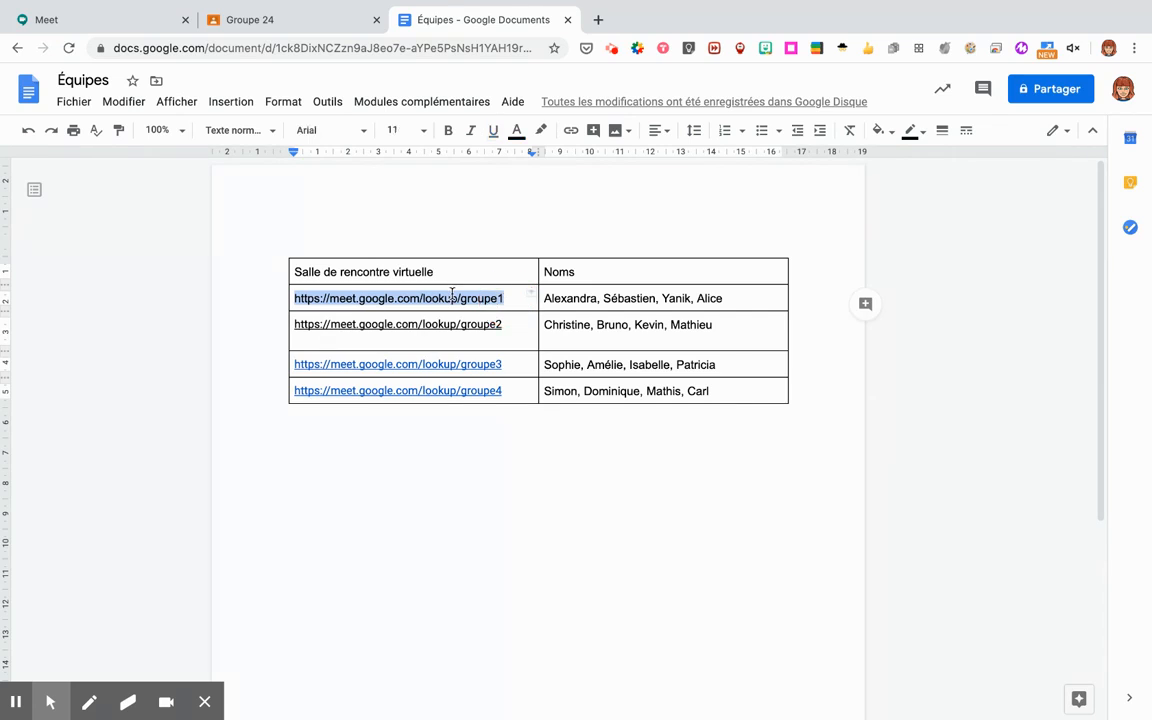
{"action": "left_click", "coordinate": [570, 131]}
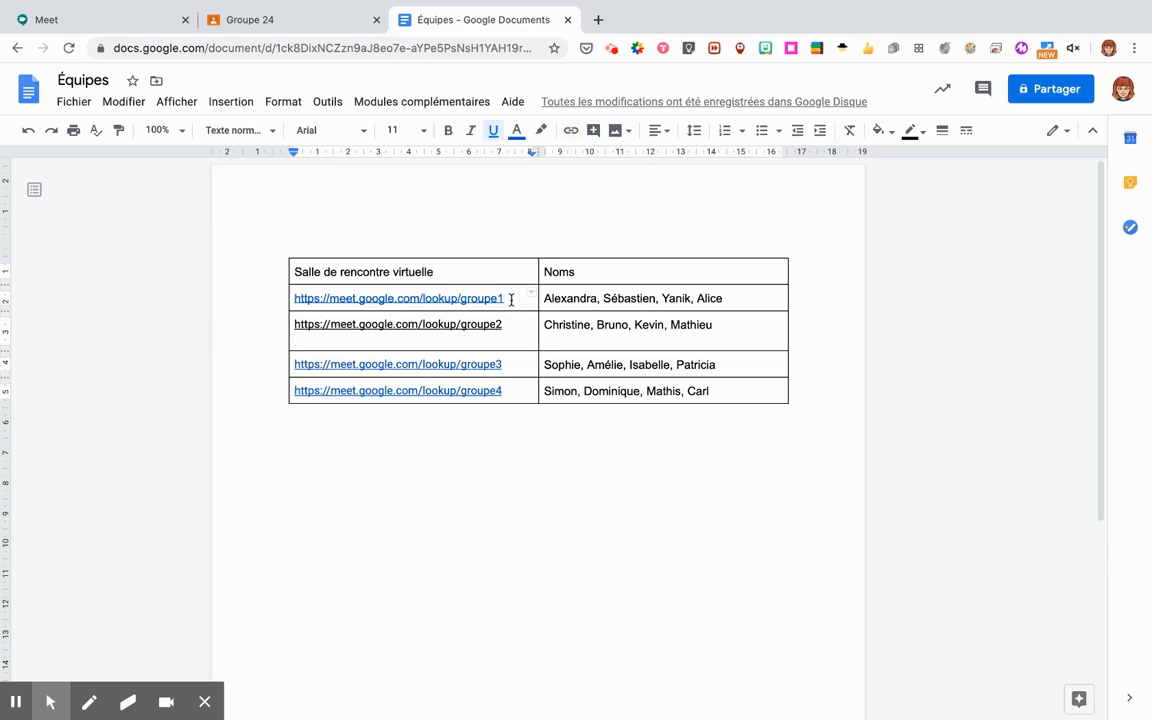
{"action": "left_click_drag", "start_coordinate": [511, 299], "coordinate": [293, 300]}
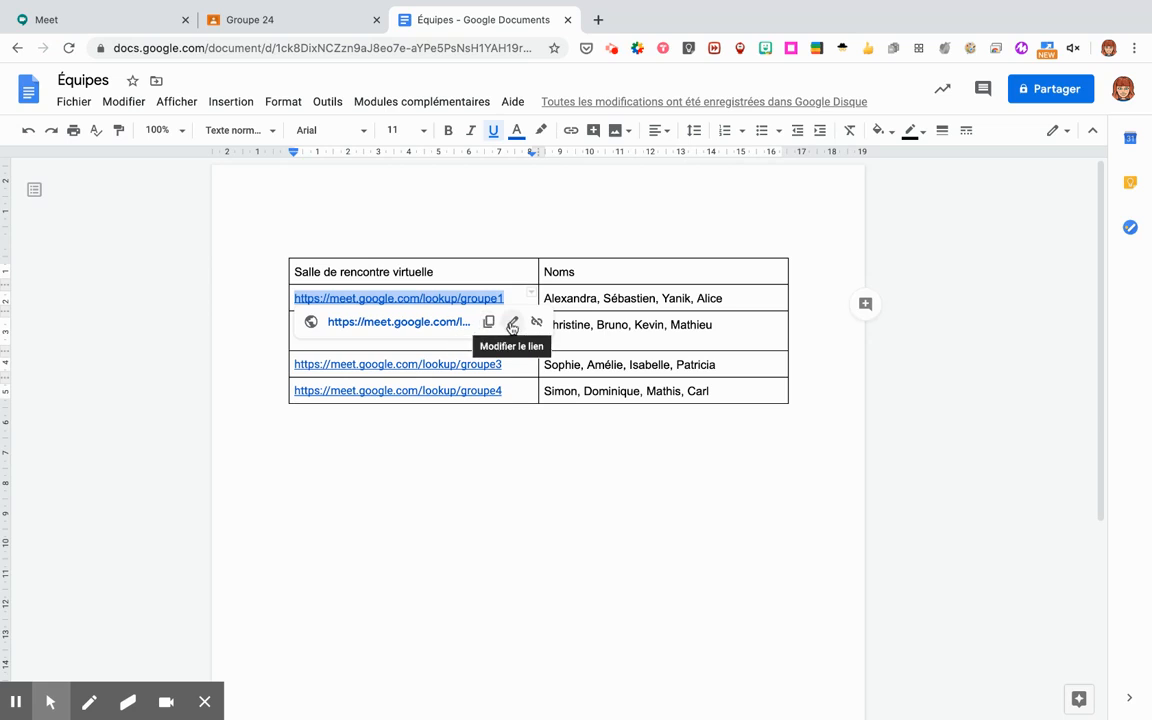
Change the groupe1 link's display text to 'Groupe 1' and confirm it still points to Meet.
{"action": "left_click", "coordinate": [512, 325]}
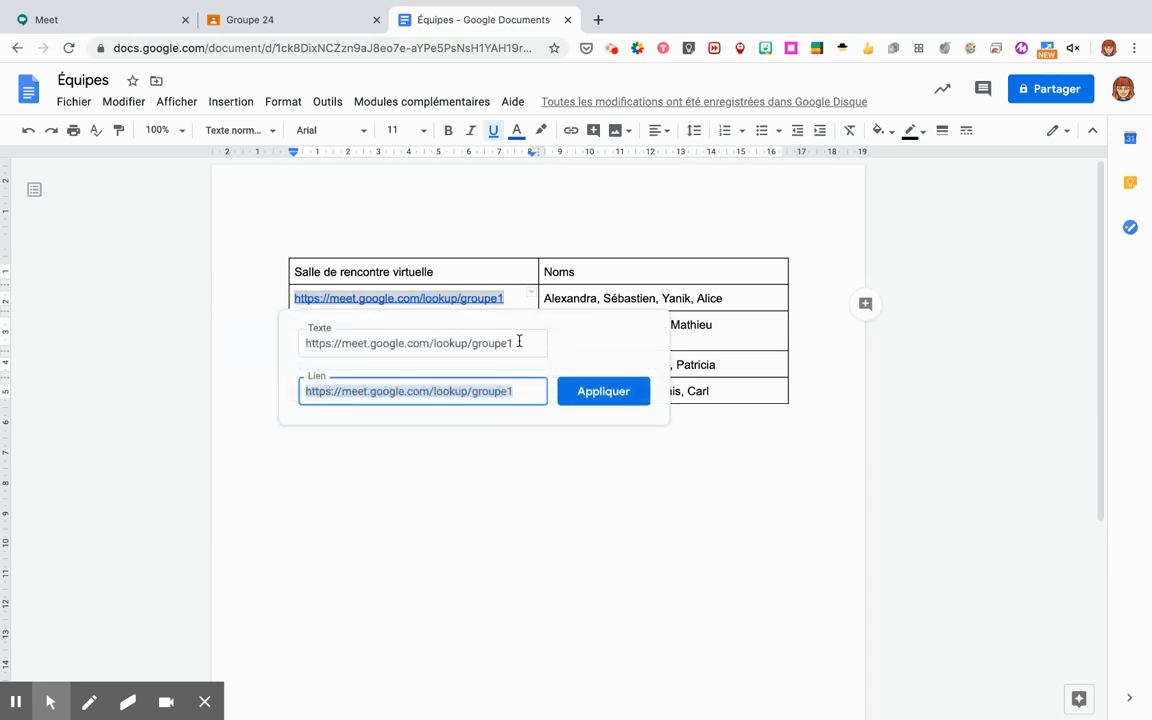
{"action": "left_click", "coordinate": [519, 341]}
{"action": "left_click", "coordinate": [519, 390]}
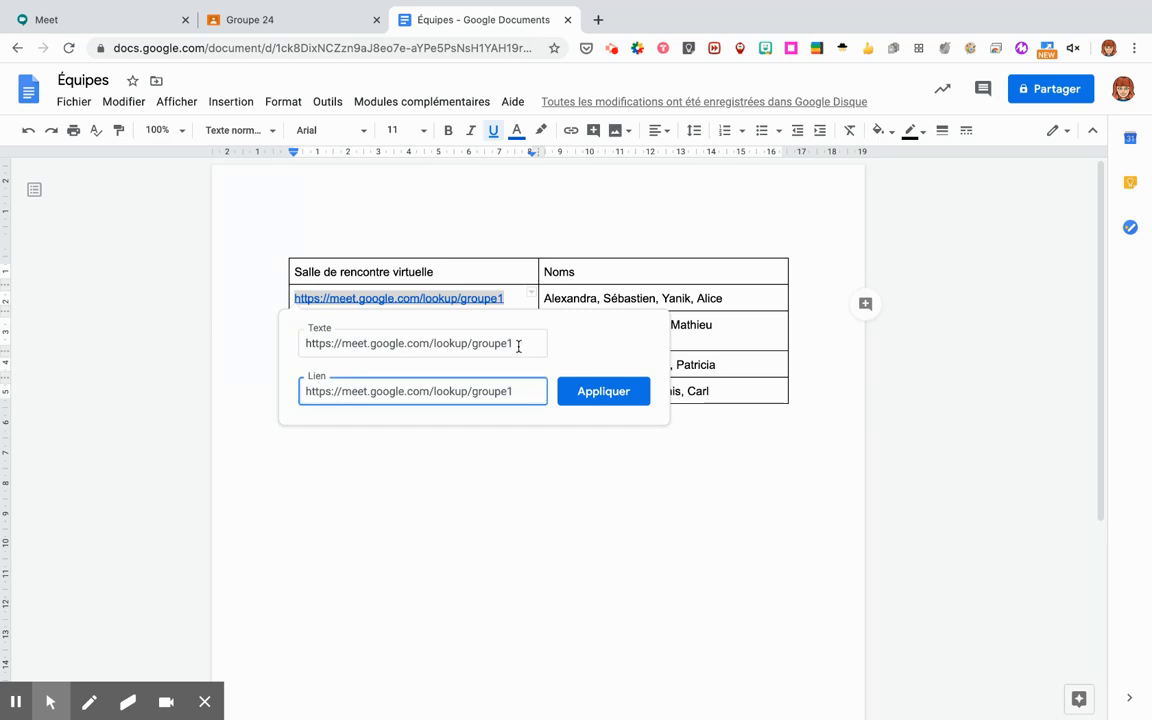
{"action": "left_click", "coordinate": [407, 345]}
{"action": "left_click_drag", "start_coordinate": [407, 346], "coordinate": [289, 346]}
{"action": "type", "text": "G"}
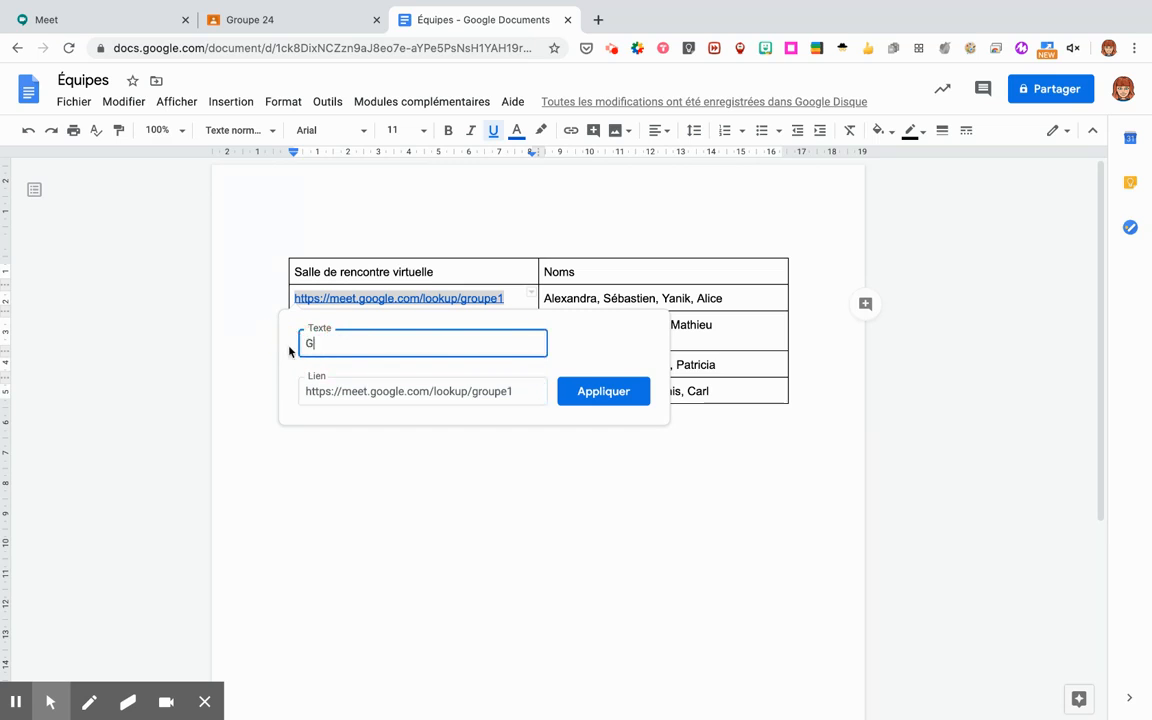
{"action": "type", "text": "roupe"}
{"action": "type", "text": "1"}
{"action": "left_click", "coordinate": [603, 391]}
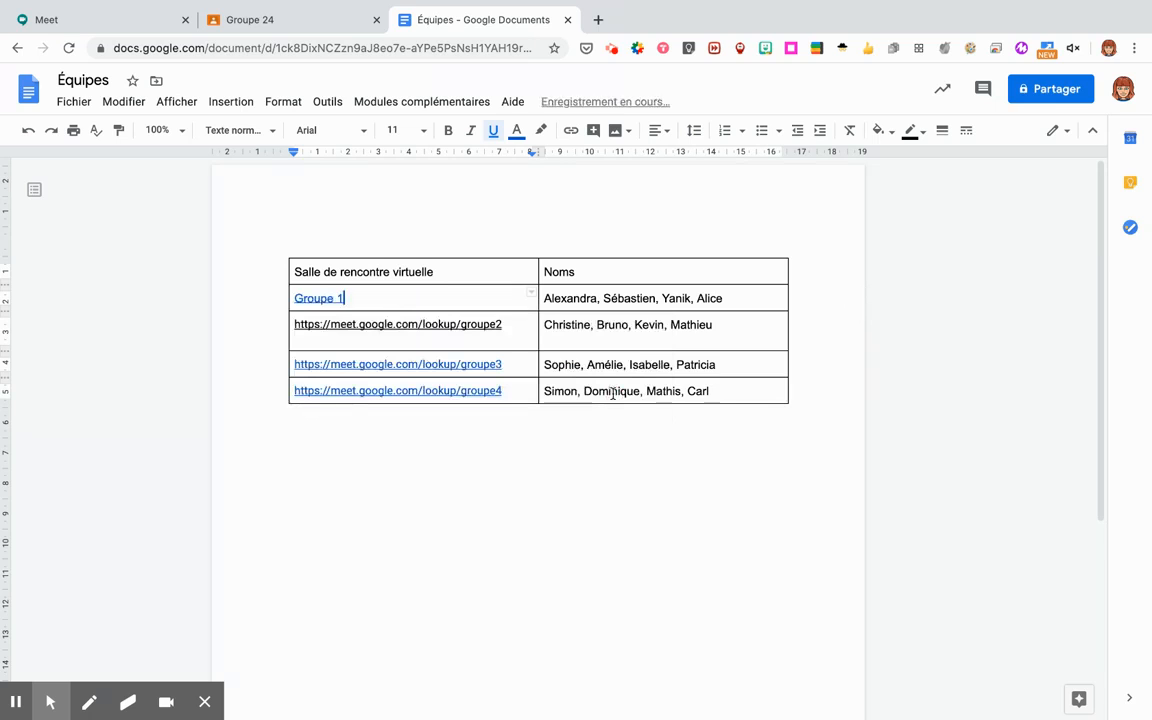
{"action": "left_click", "coordinate": [307, 298]}
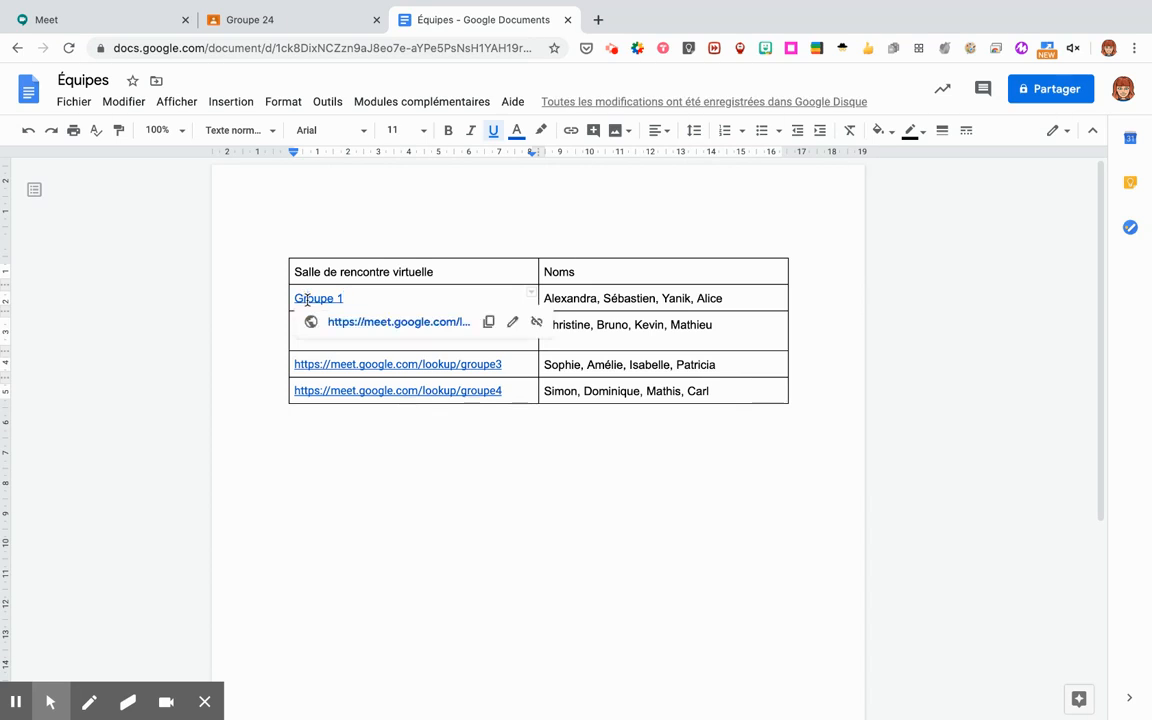
{"action": "left_click", "coordinate": [593, 276]}
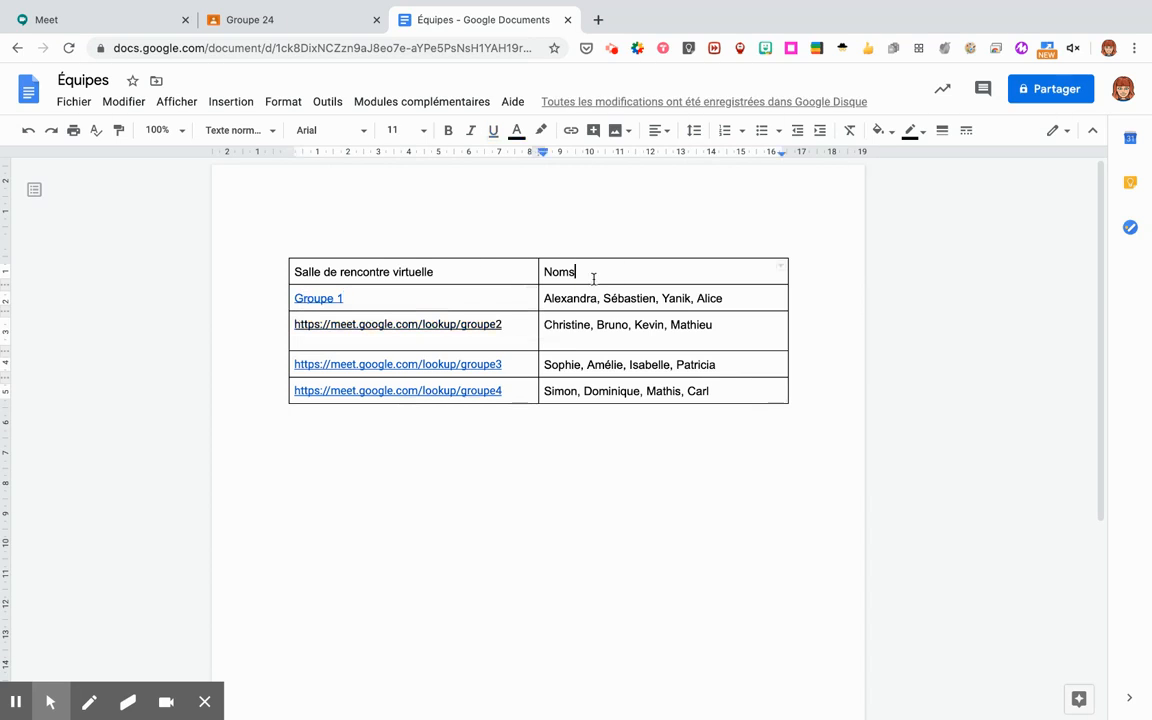
Open the Groupe 1, groupe2, groupe3 and groupe4 Meet links from the table in new tabs.
{"action": "left_click", "coordinate": [335, 296]}
{"action": "left_click", "coordinate": [401, 323]}
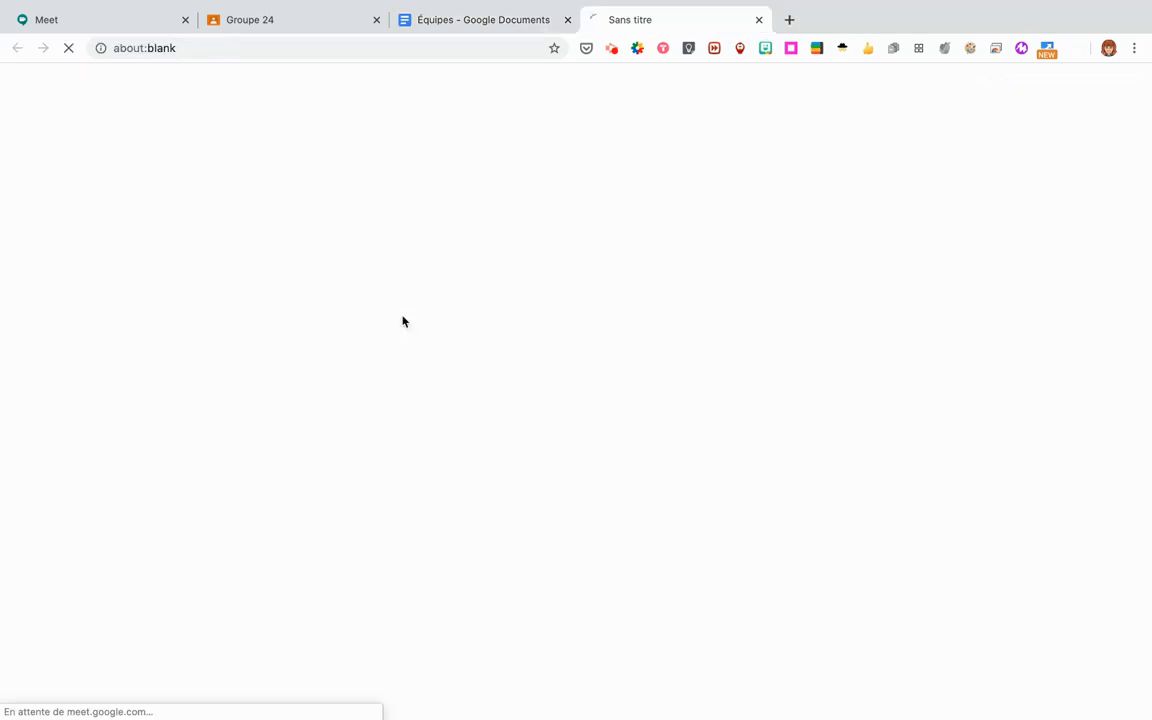
{"action": "left_click", "coordinate": [477, 20]}
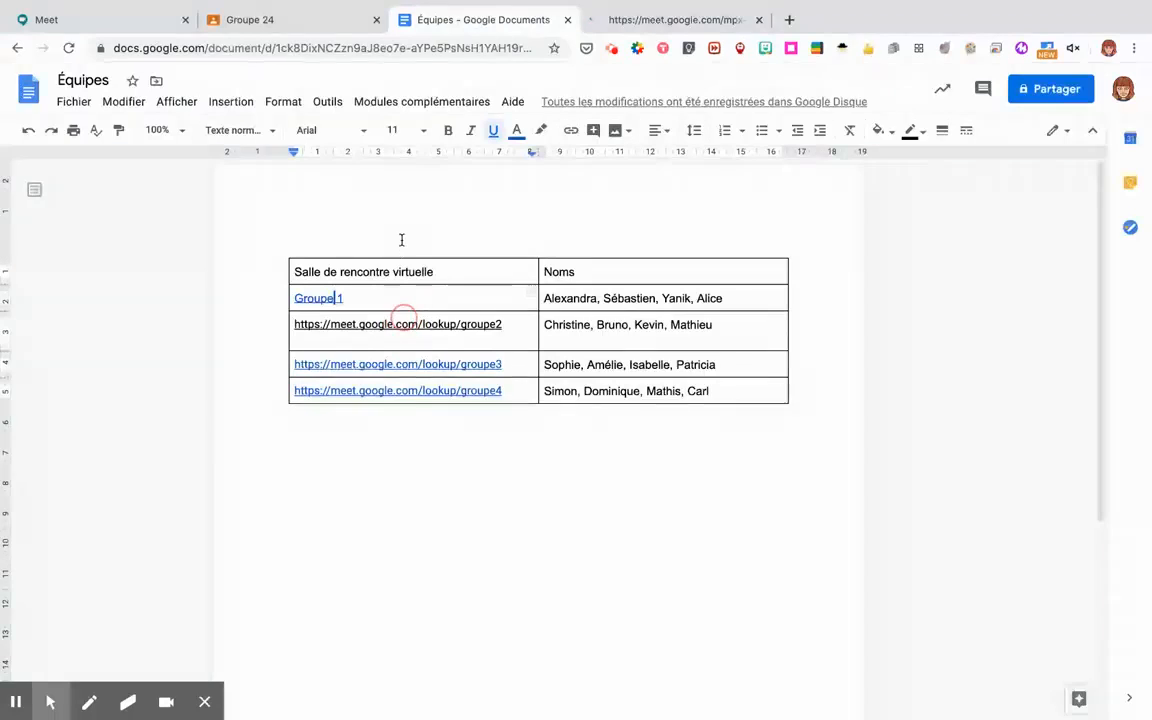
{"action": "left_click", "coordinate": [405, 325]}
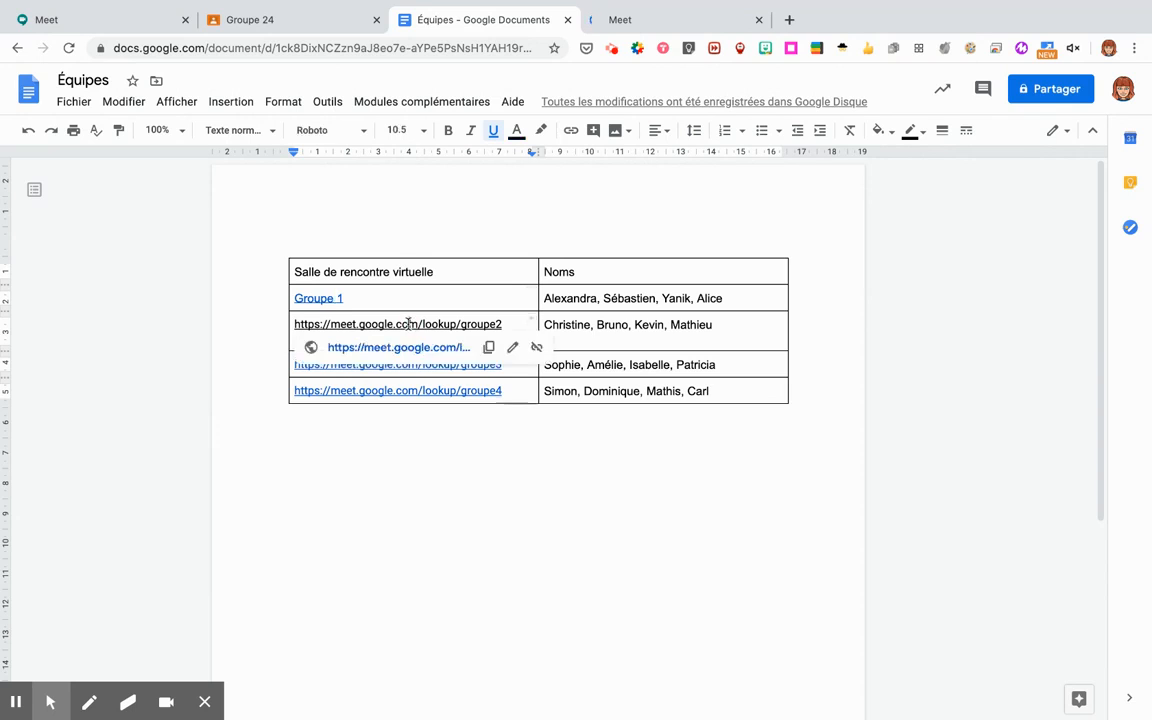
{"action": "left_click", "coordinate": [410, 348]}
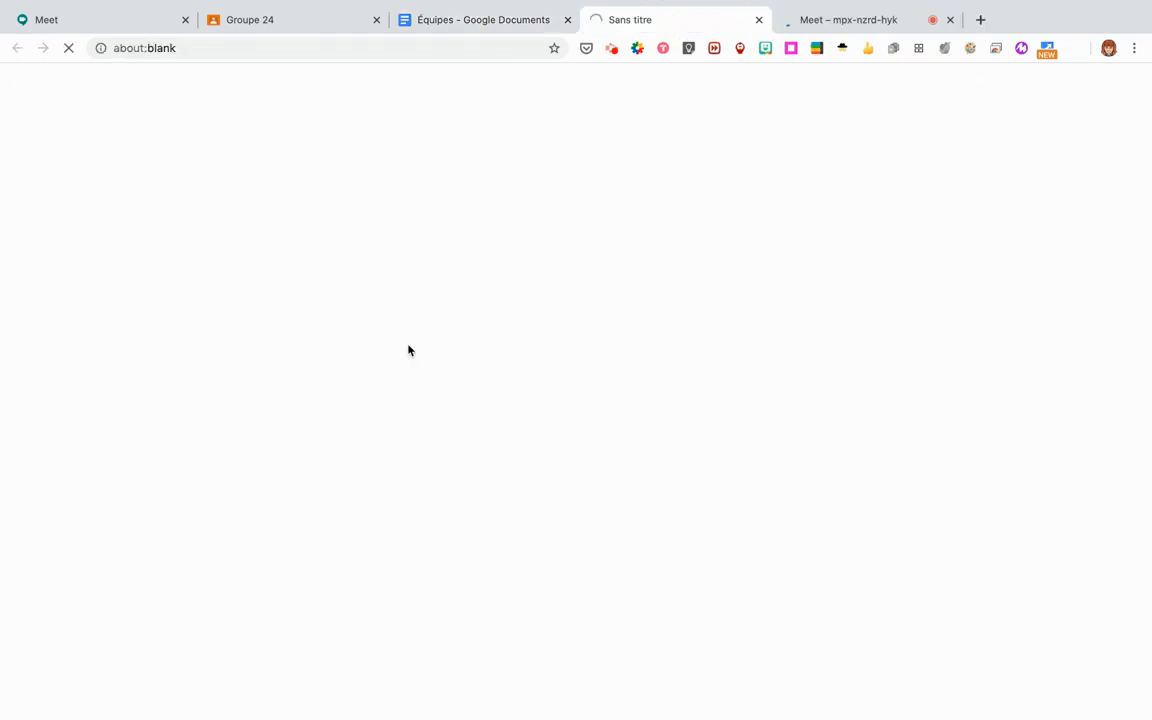
{"action": "left_click", "coordinate": [446, 33]}
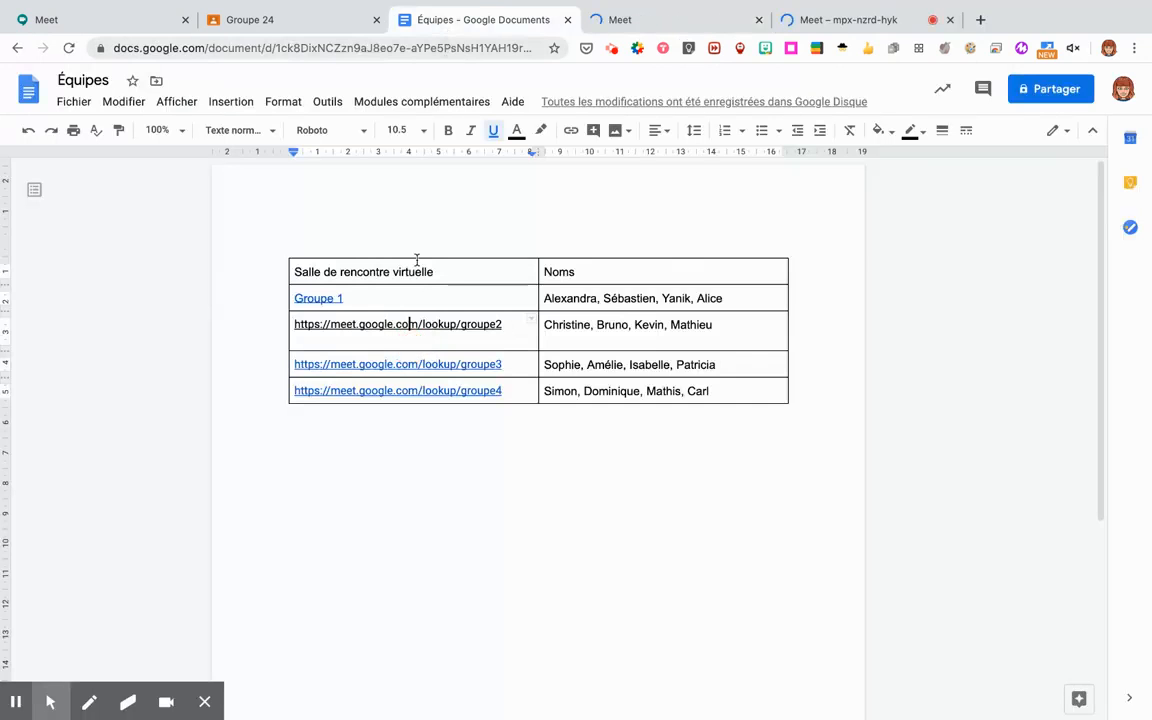
{"action": "left_click", "coordinate": [398, 364]}
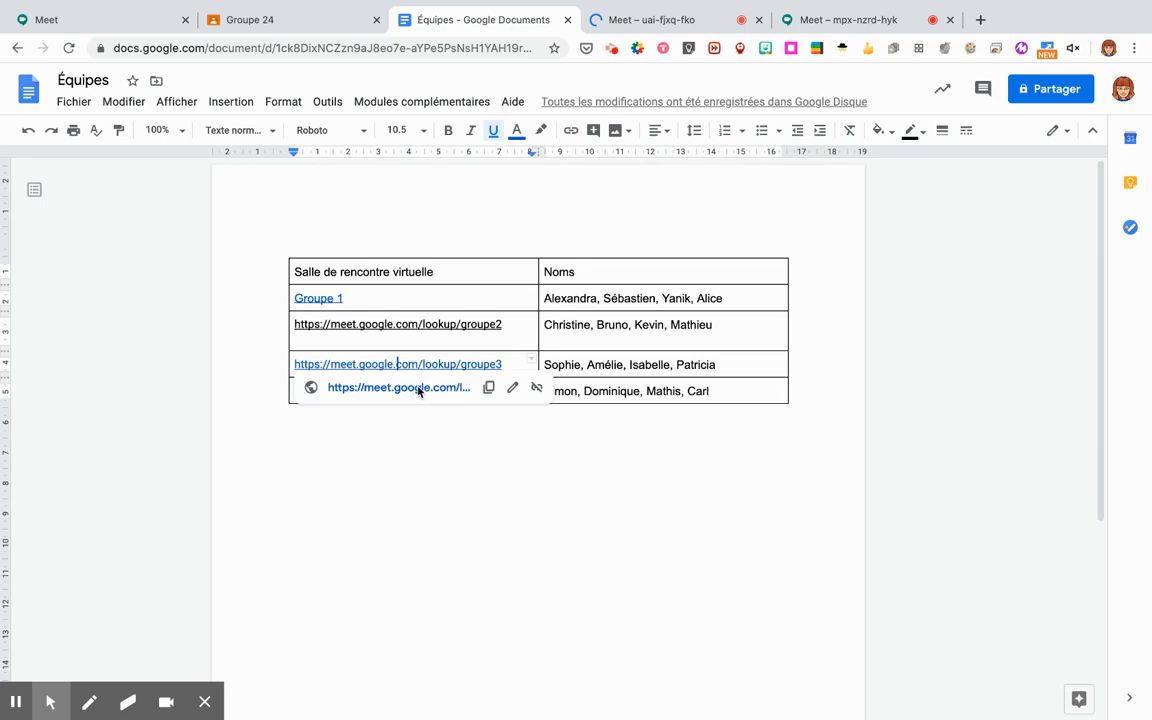
{"action": "left_click", "coordinate": [418, 388]}
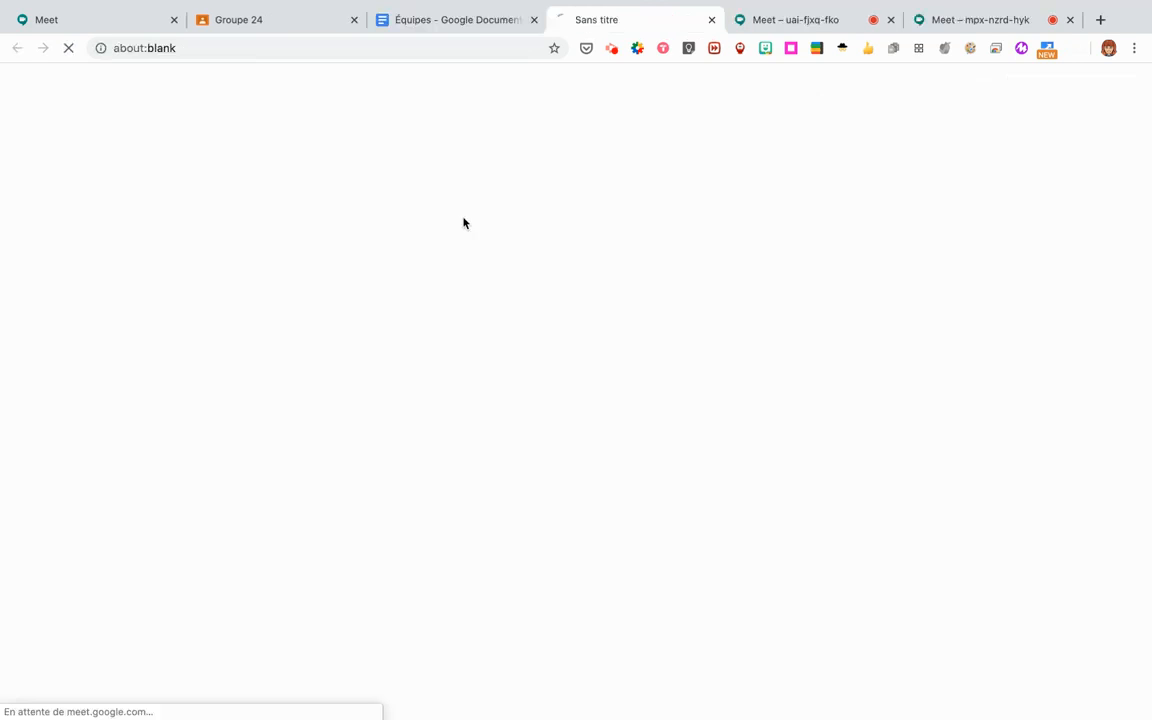
{"action": "left_click", "coordinate": [458, 33]}
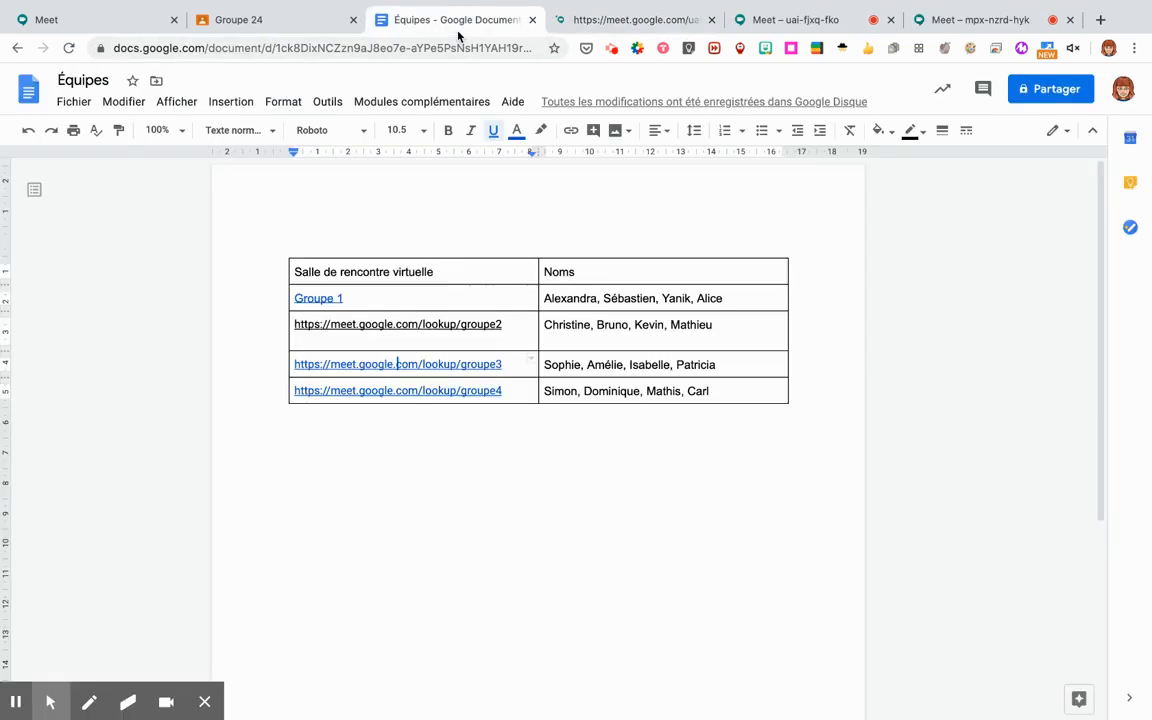
{"action": "left_click", "coordinate": [416, 391]}
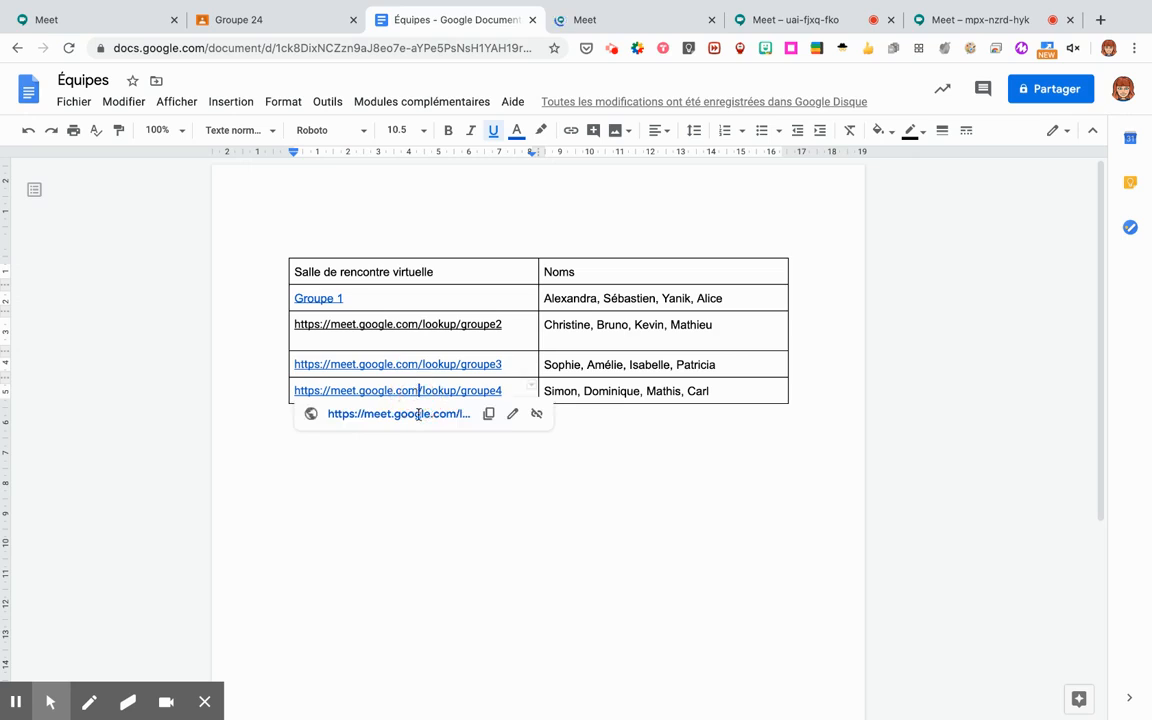
{"action": "left_click", "coordinate": [418, 415]}
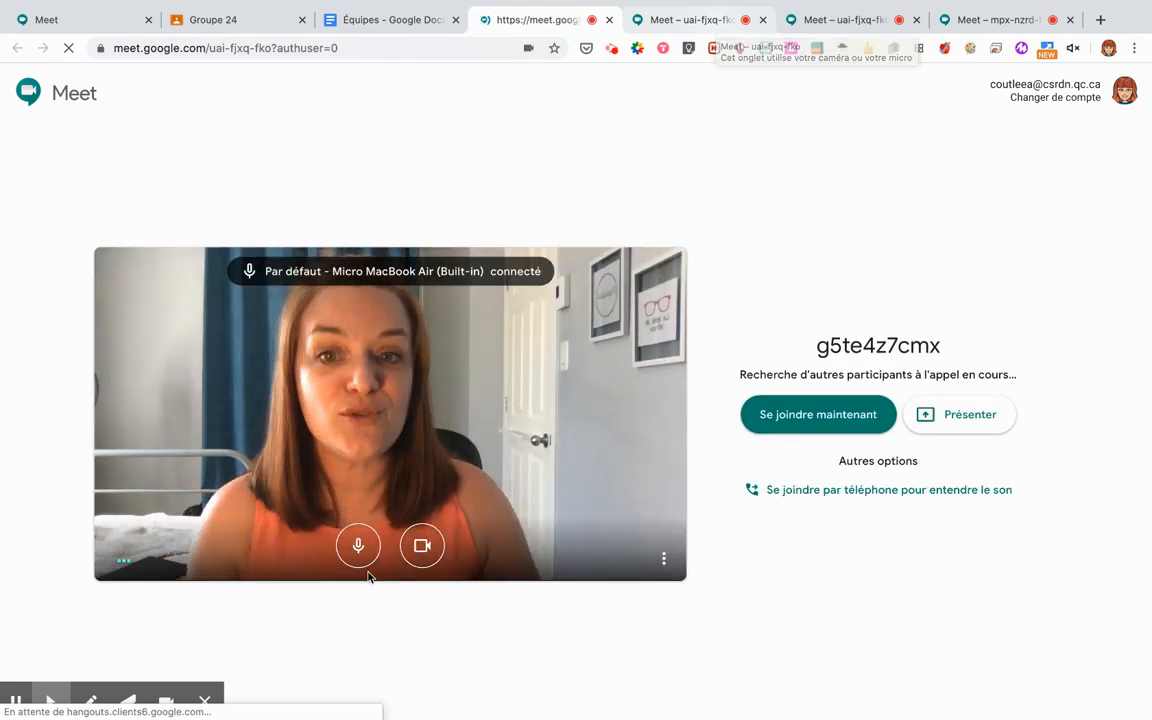
Turn off camera and microphone in the first Meet rooms and join two of them.
{"action": "left_click", "coordinate": [427, 560]}
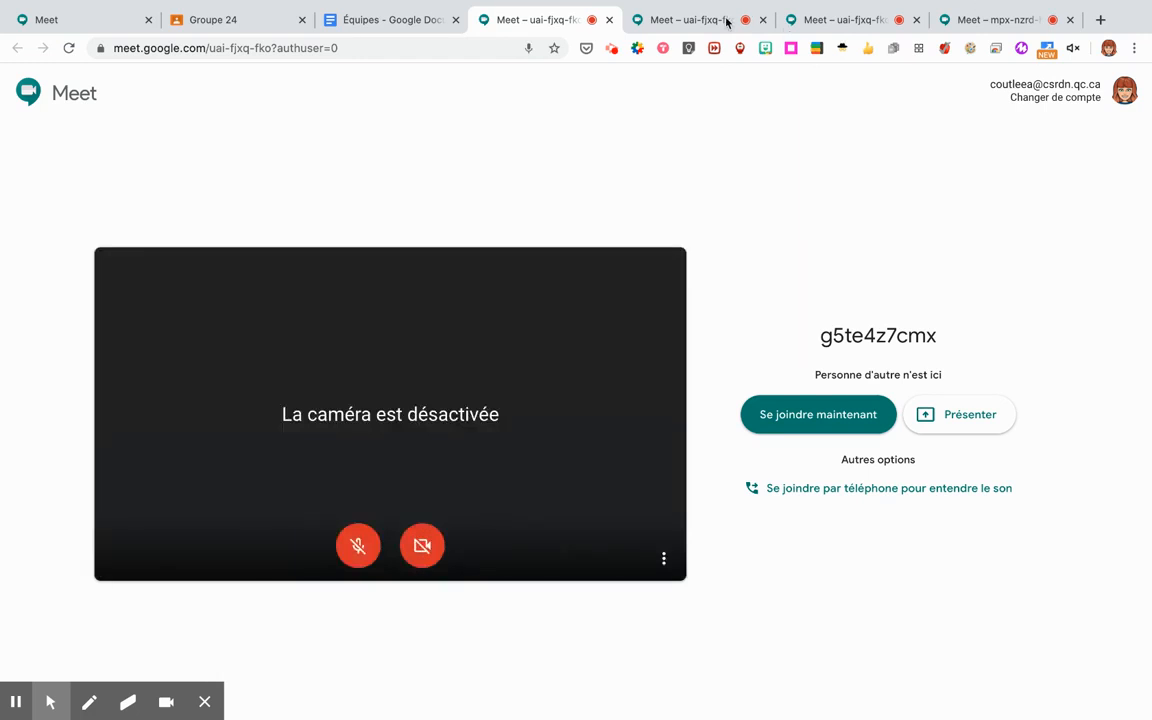
{"action": "left_click", "coordinate": [688, 22]}
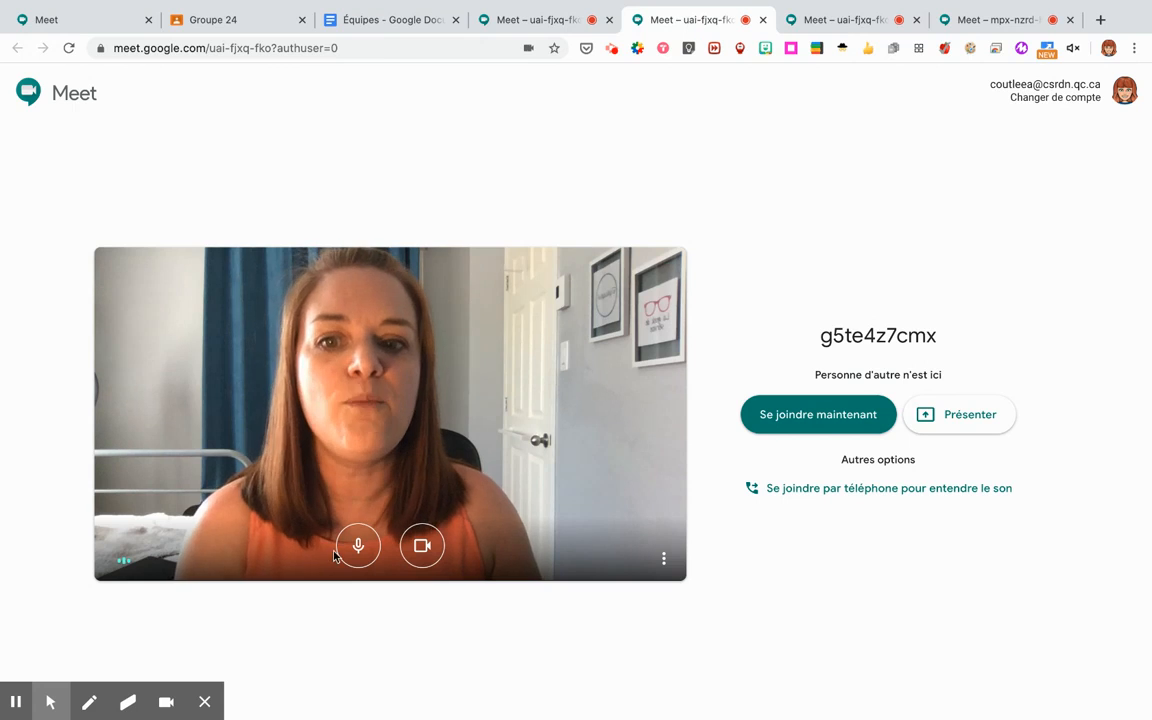
{"action": "left_click", "coordinate": [432, 558]}
{"action": "left_click", "coordinate": [849, 22]}
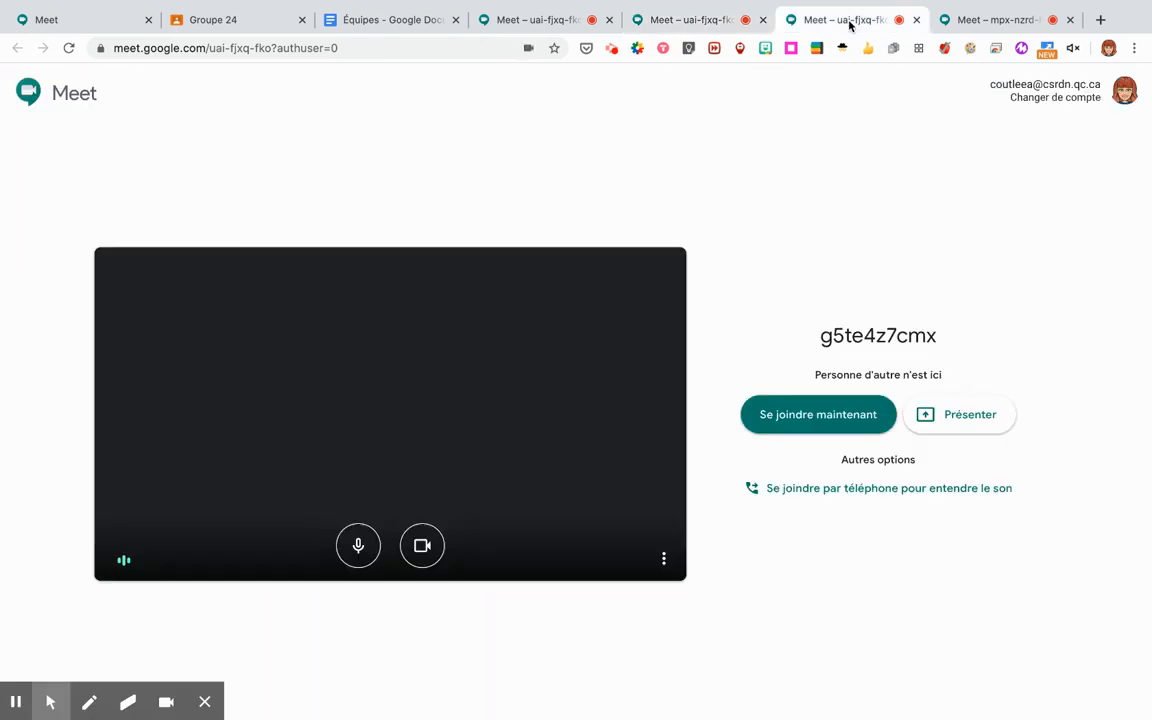
{"action": "left_click", "coordinate": [546, 24]}
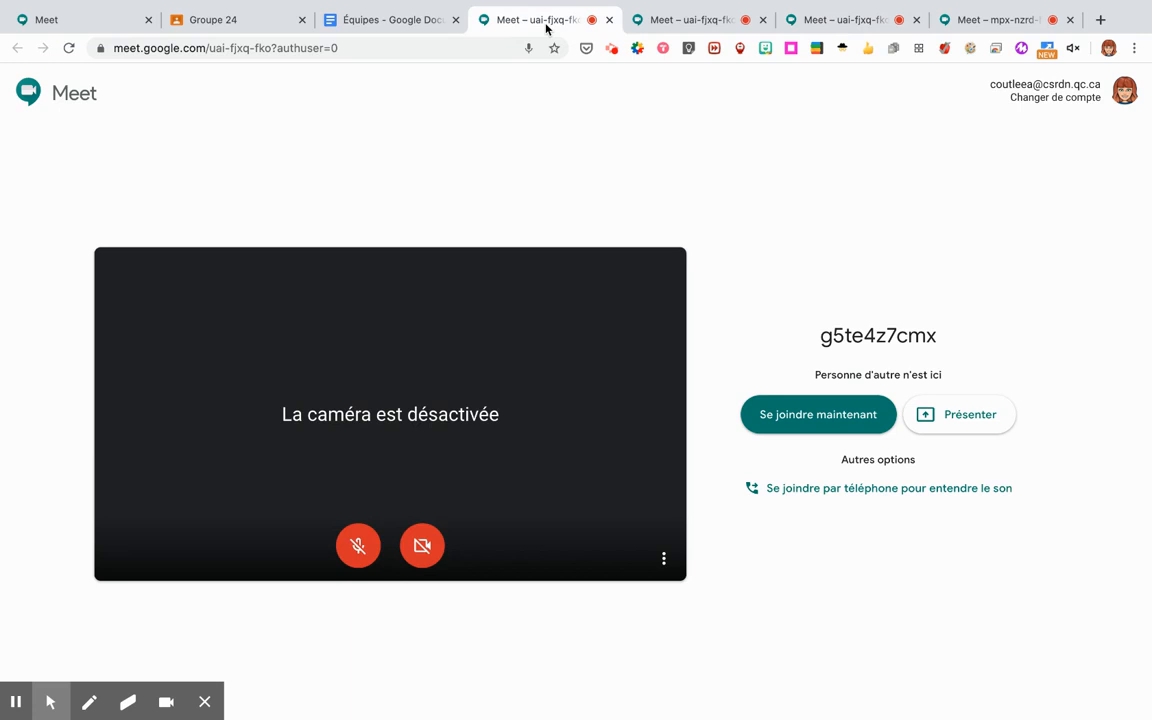
{"action": "left_click", "coordinate": [818, 418]}
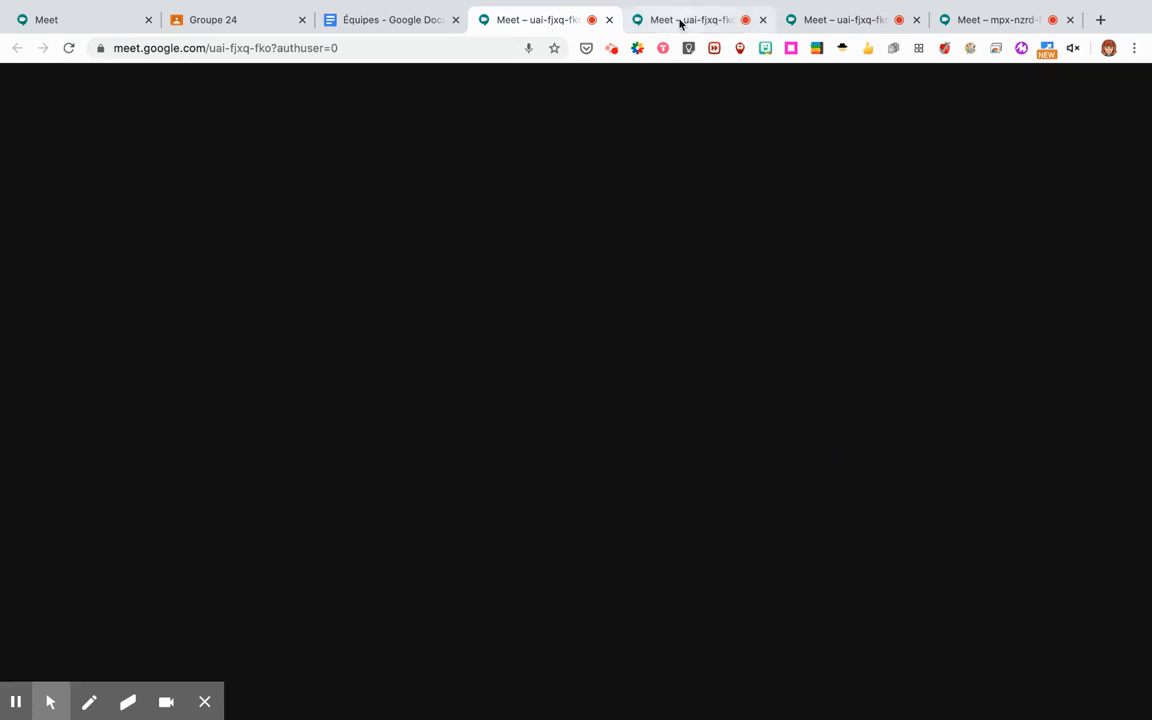
{"action": "left_click", "coordinate": [680, 22]}
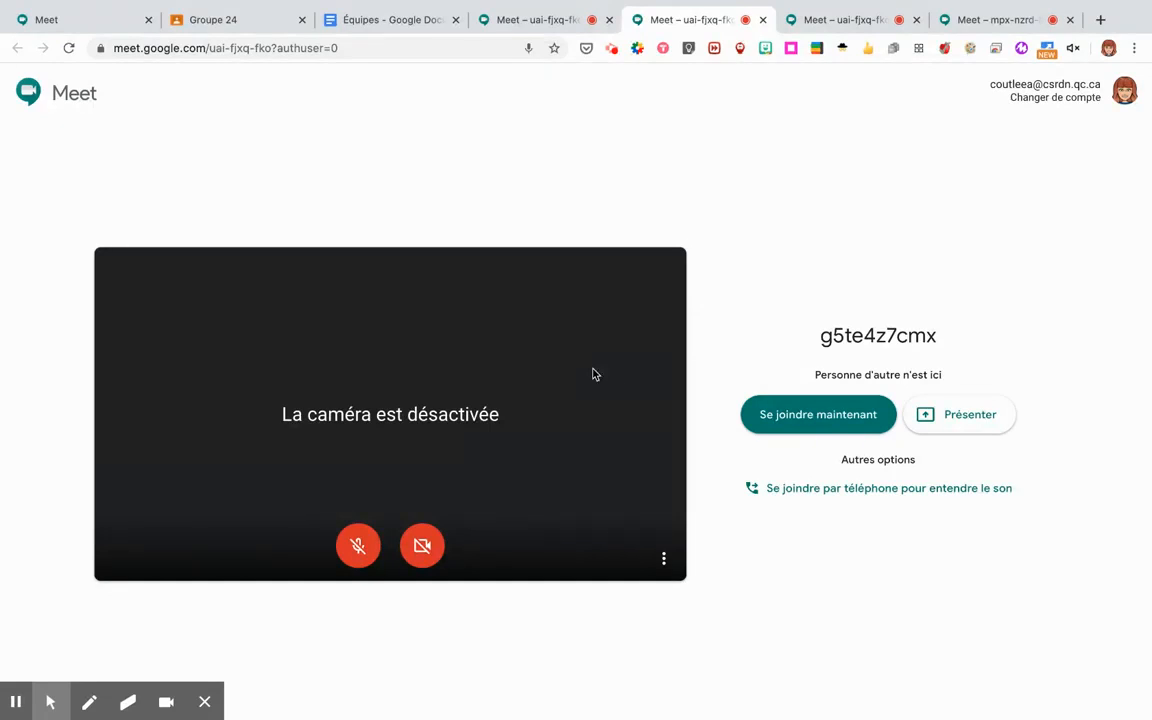
{"action": "left_click", "coordinate": [771, 414]}
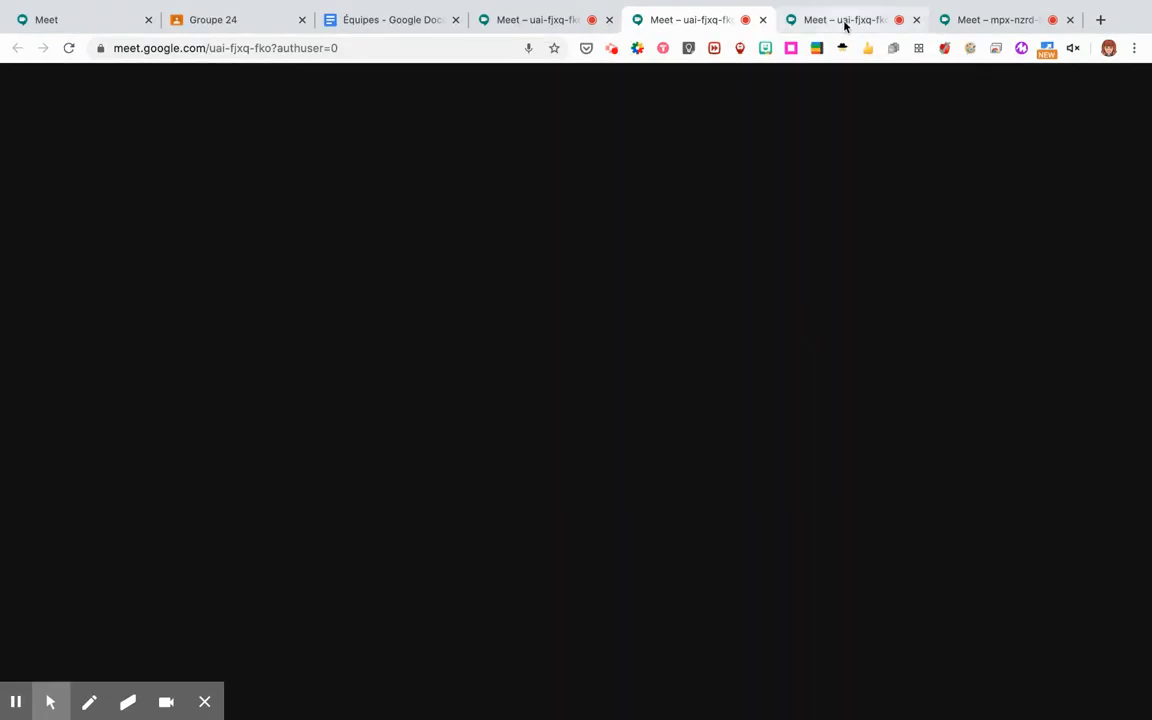
Mute mic and camera in the remaining rooms, then join the groupe1 meeting.
{"action": "left_click", "coordinate": [845, 20]}
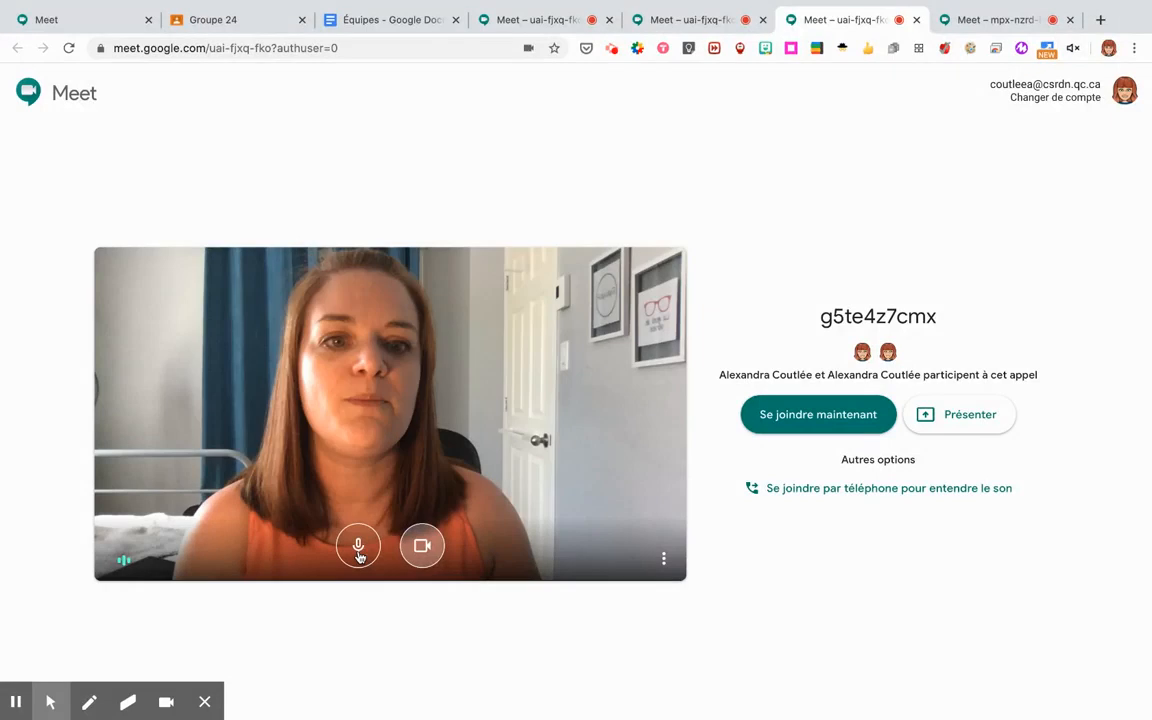
{"action": "left_click", "coordinate": [358, 548]}
{"action": "left_click", "coordinate": [422, 548]}
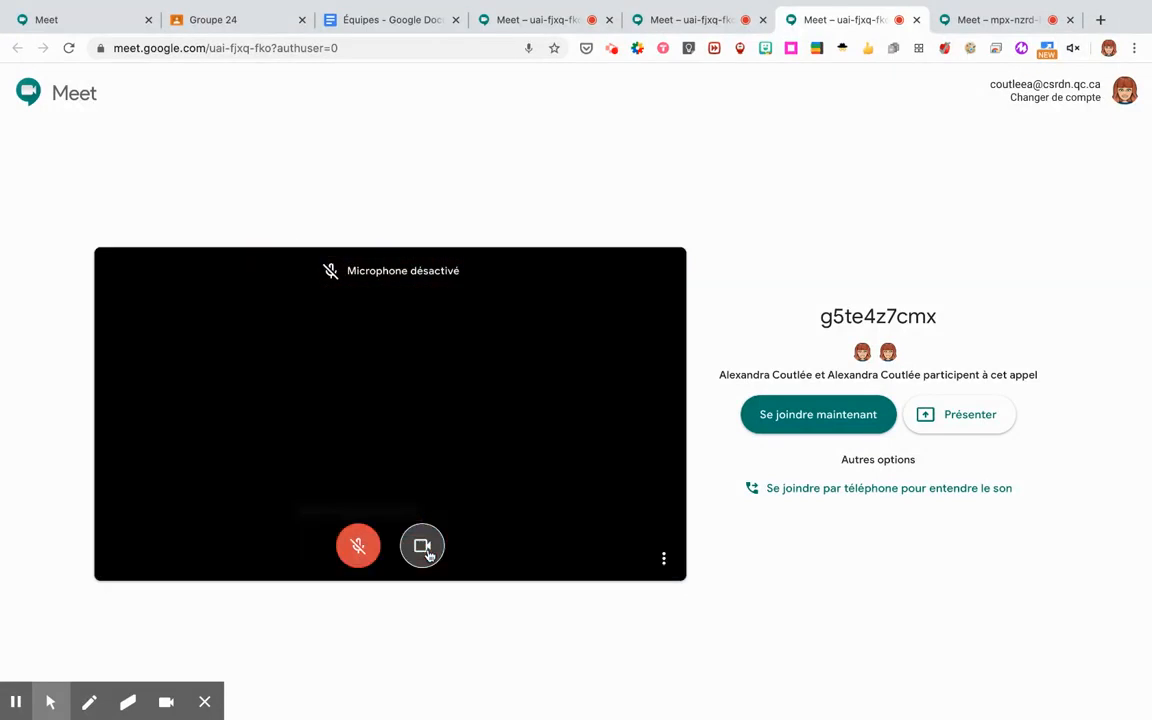
{"action": "left_click", "coordinate": [993, 20]}
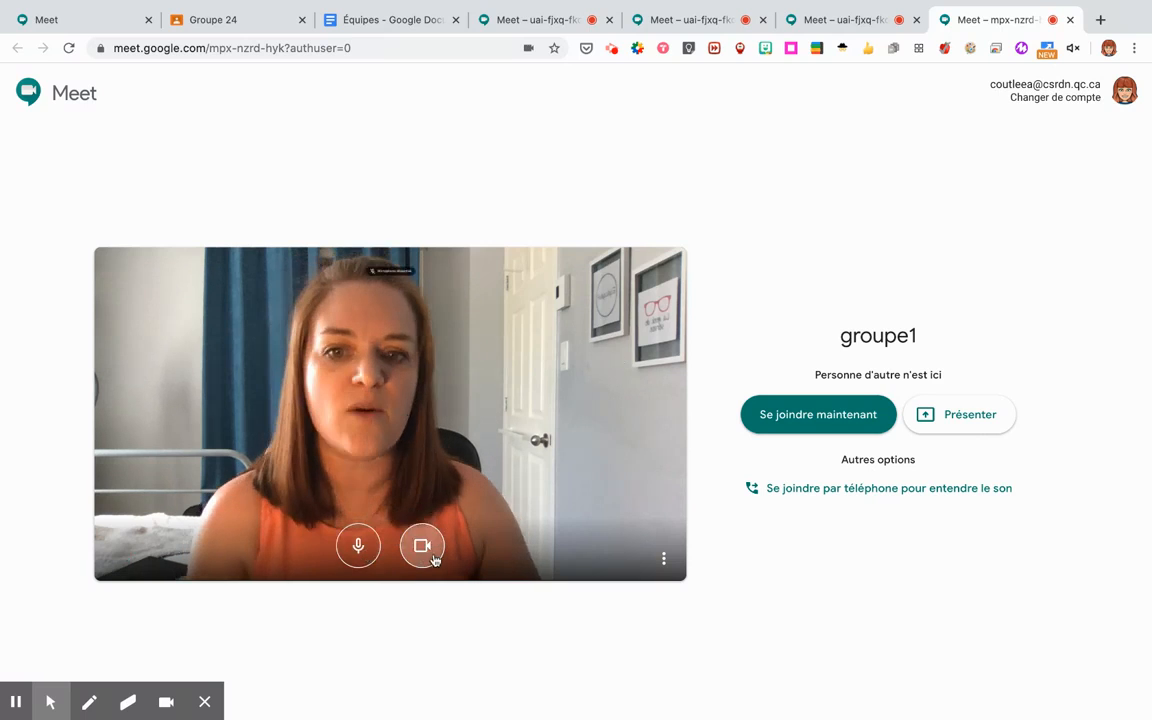
{"action": "key", "text": "ctrl+d"}
{"action": "left_click", "coordinate": [422, 546]}
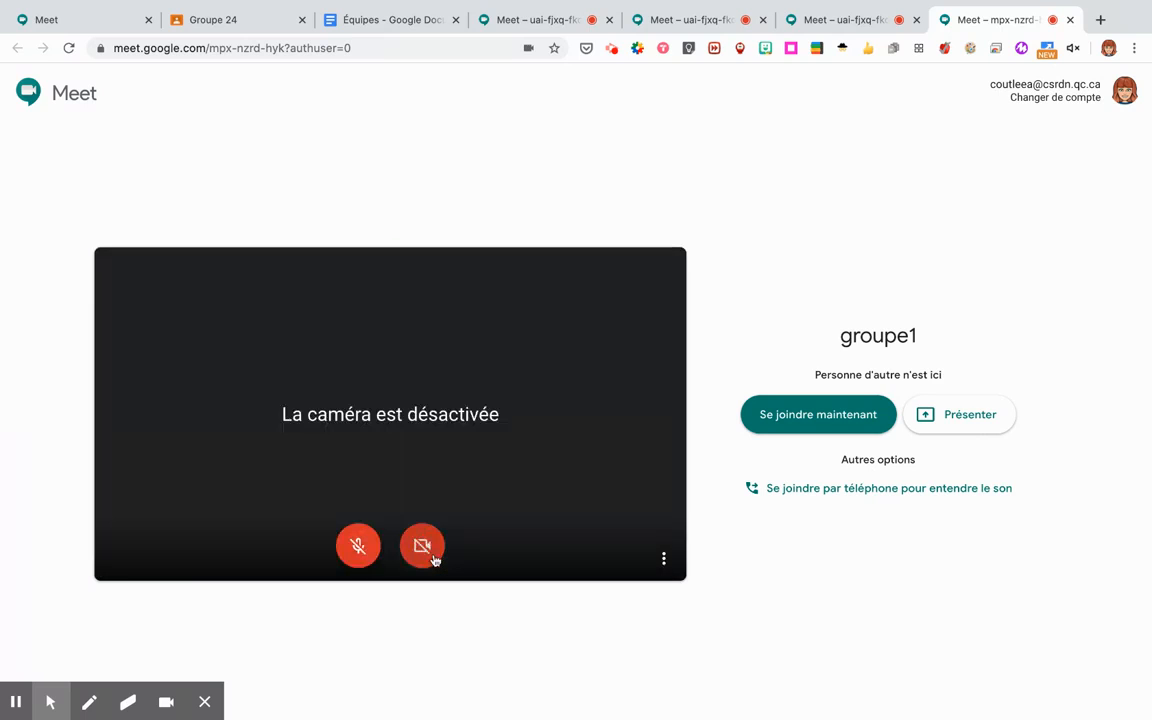
{"action": "left_click", "coordinate": [781, 416]}
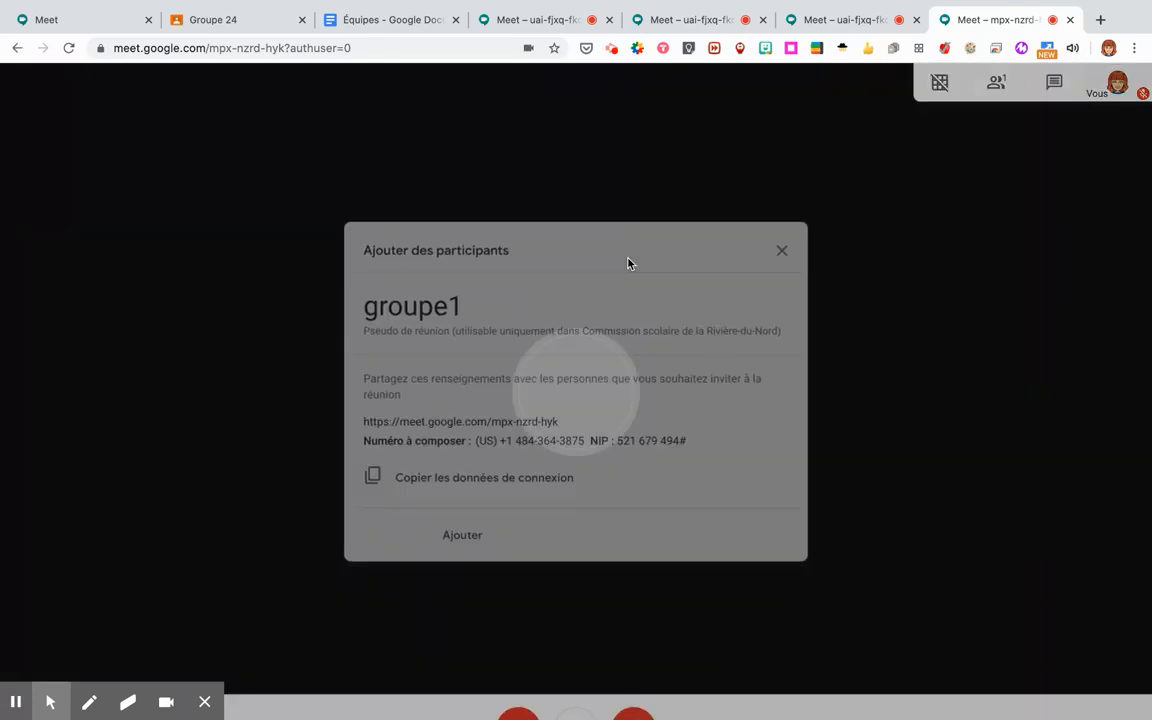
Tile the browser into a 2x2 grid with Tab Resize and drag Meet rooms into separate windows.
{"action": "left_click", "coordinate": [1046, 49]}
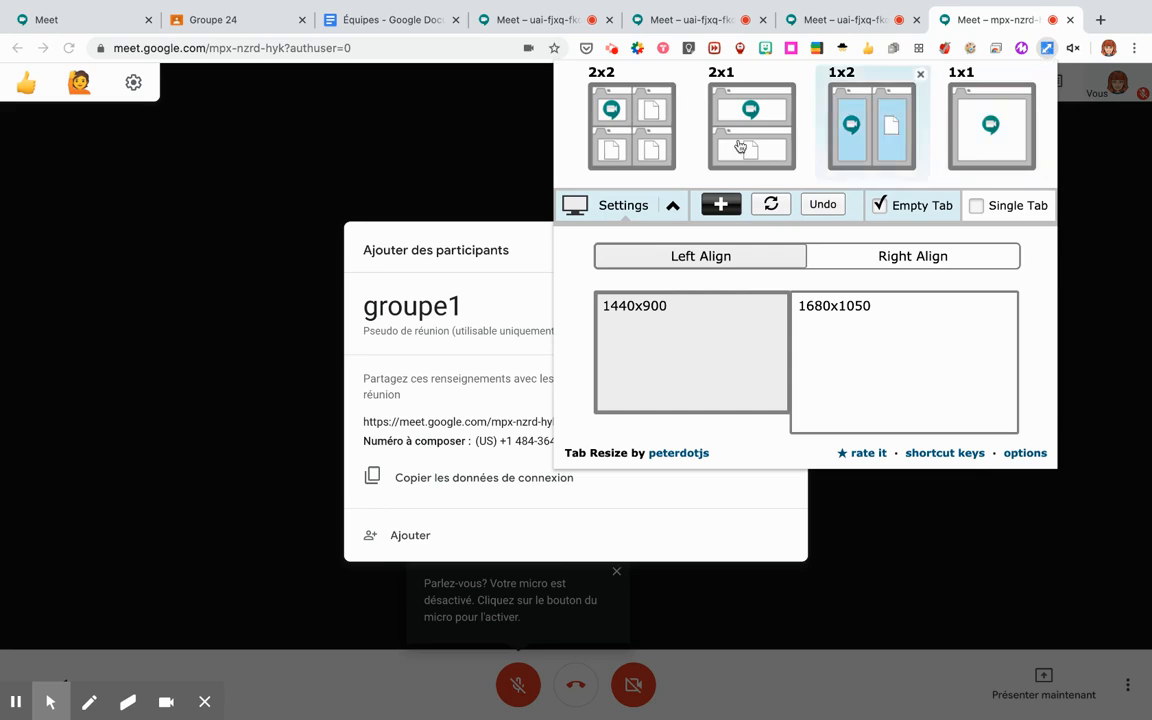
{"action": "left_click", "coordinate": [630, 136]}
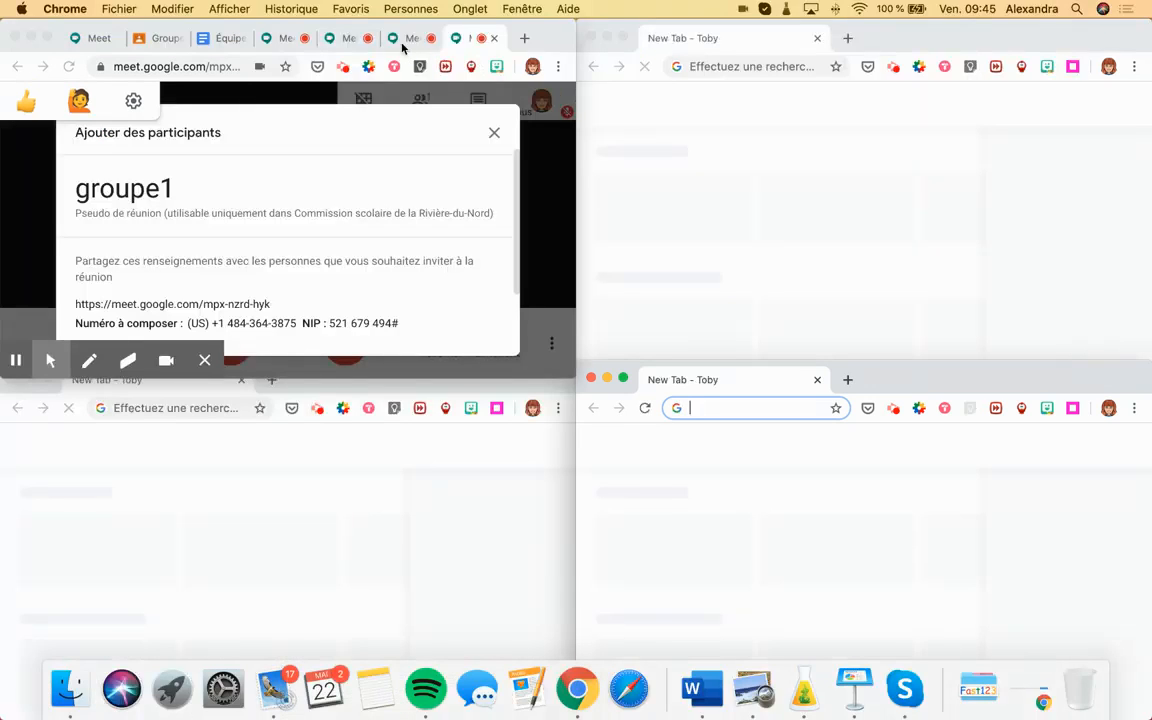
{"action": "left_click_drag", "start_coordinate": [402, 48], "coordinate": [666, 48]}
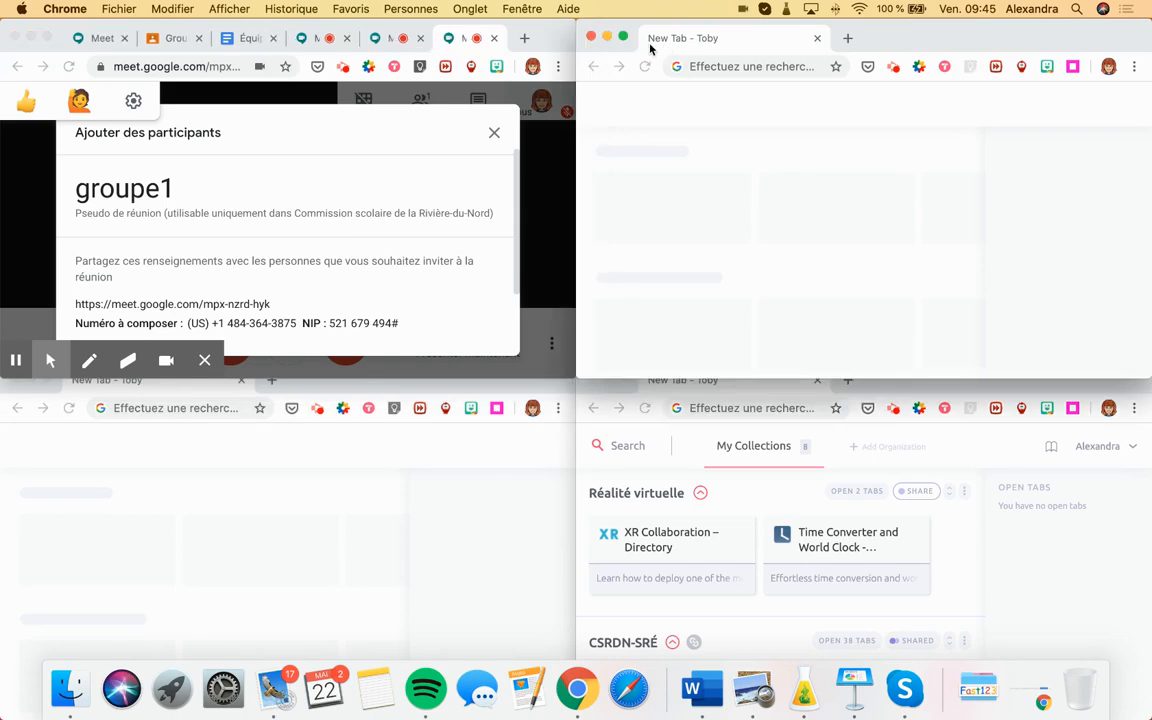
{"action": "left_click", "coordinate": [357, 290]}
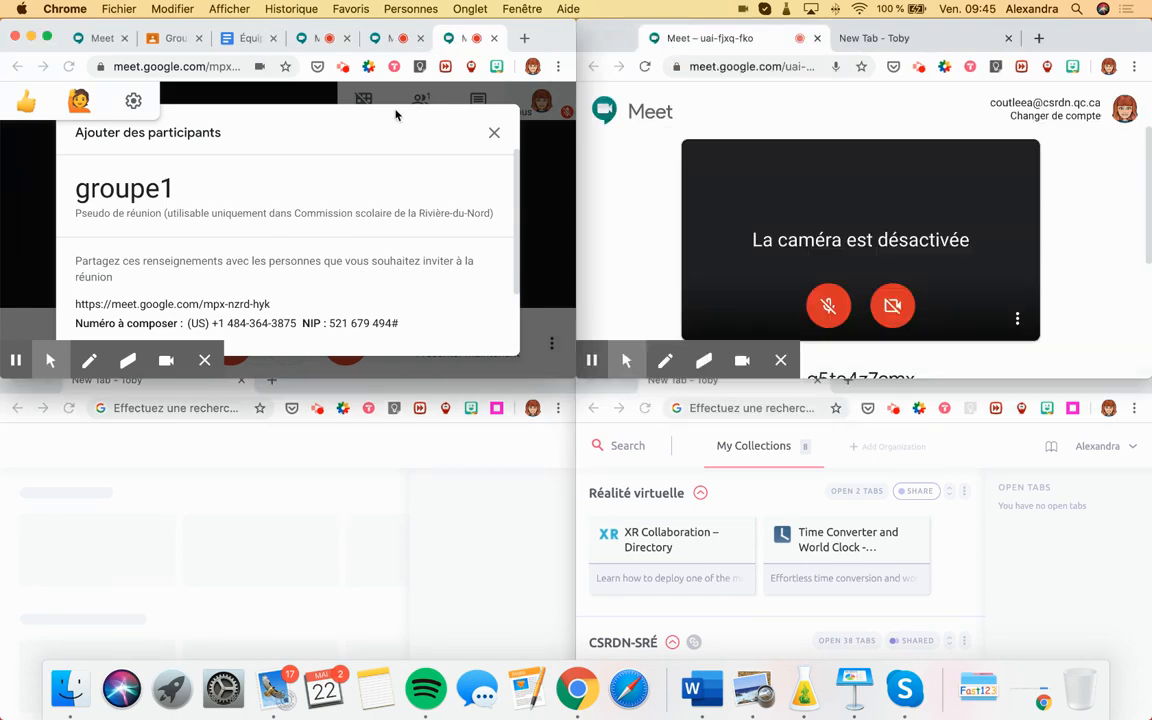
{"action": "left_click_drag", "start_coordinate": [405, 38], "coordinate": [360, 441]}
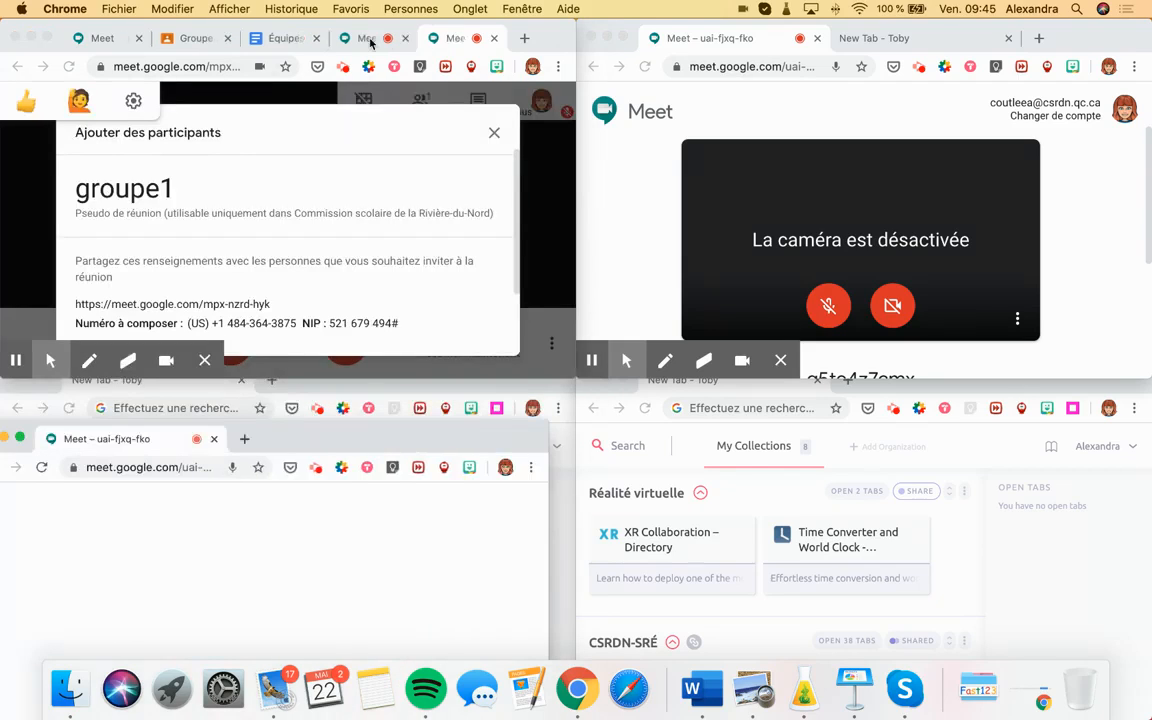
{"action": "left_click_drag", "start_coordinate": [439, 76], "coordinate": [740, 414]}
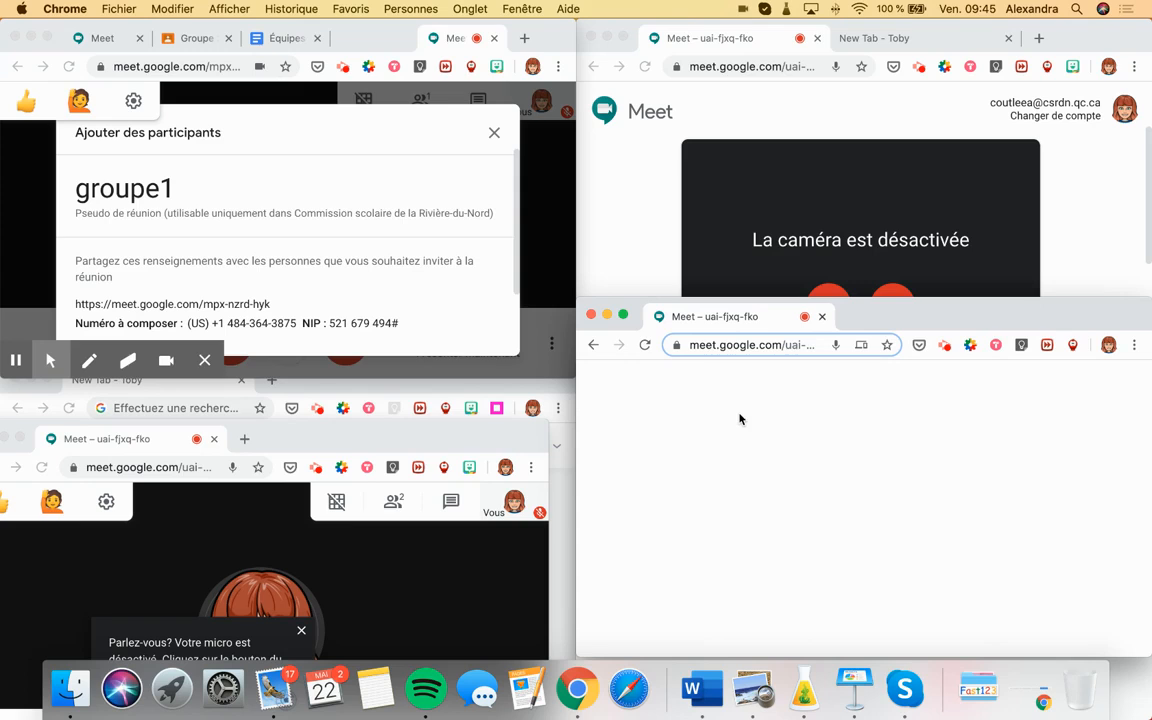
{"action": "left_click_drag", "start_coordinate": [904, 329], "coordinate": [905, 405]}
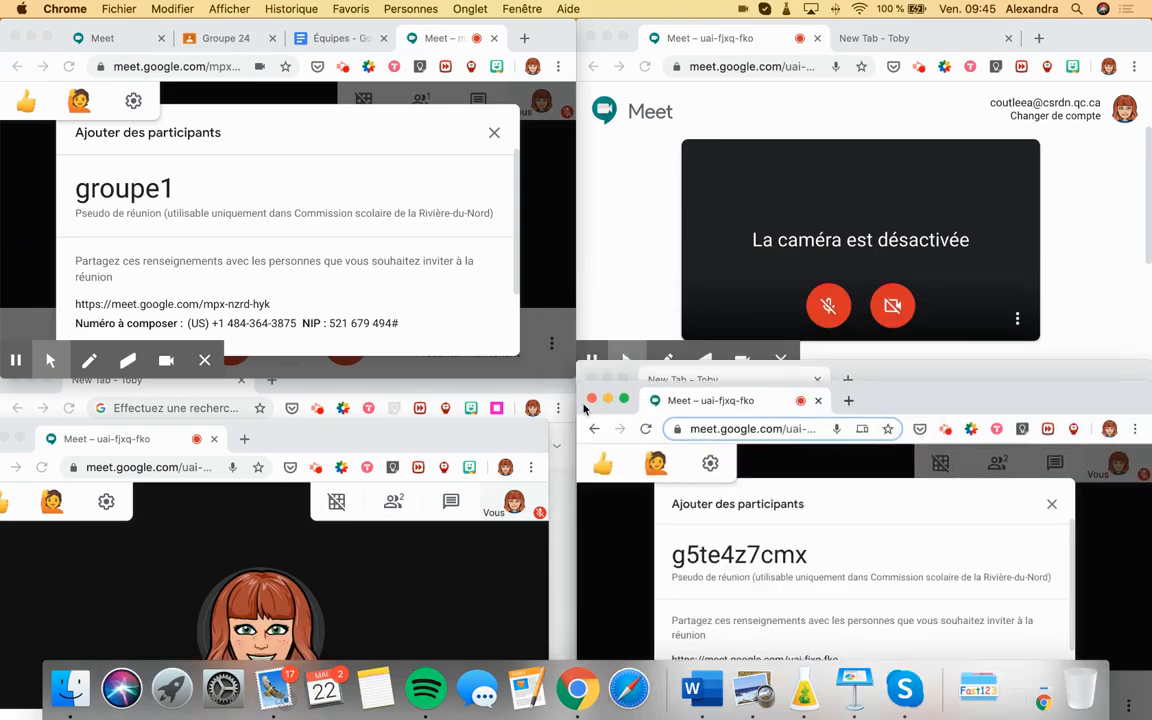
{"action": "left_click_drag", "start_coordinate": [411, 428], "coordinate": [439, 389]}
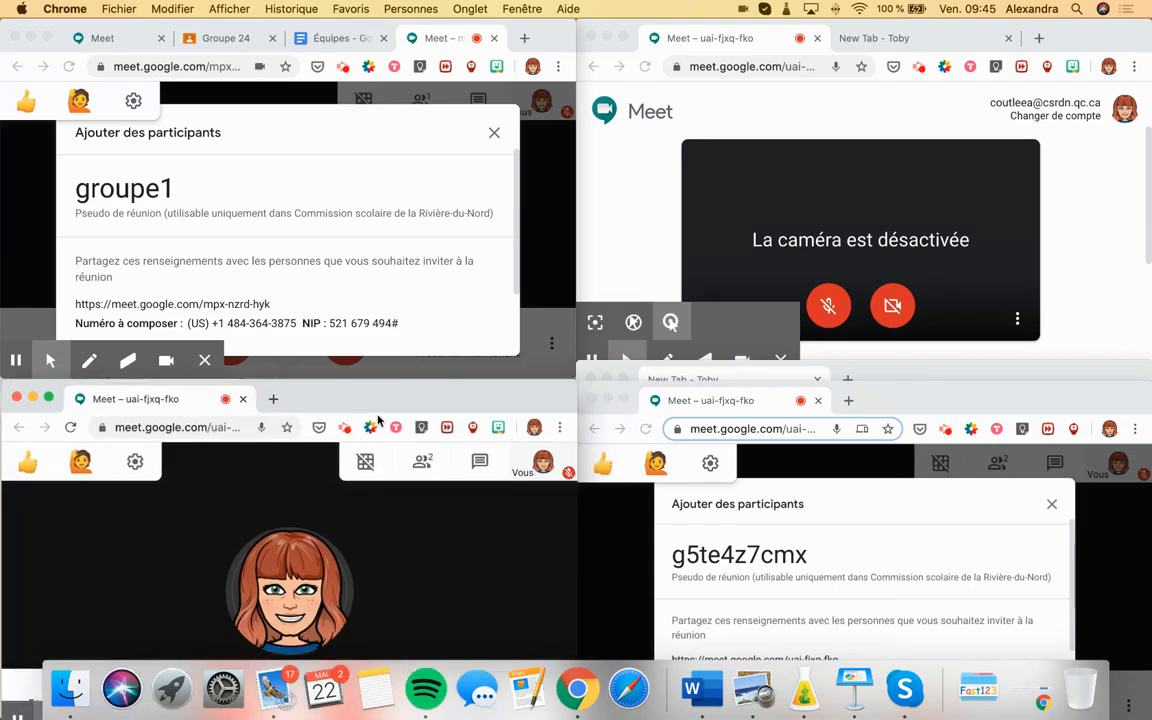
{"action": "left_click", "coordinate": [494, 135]}
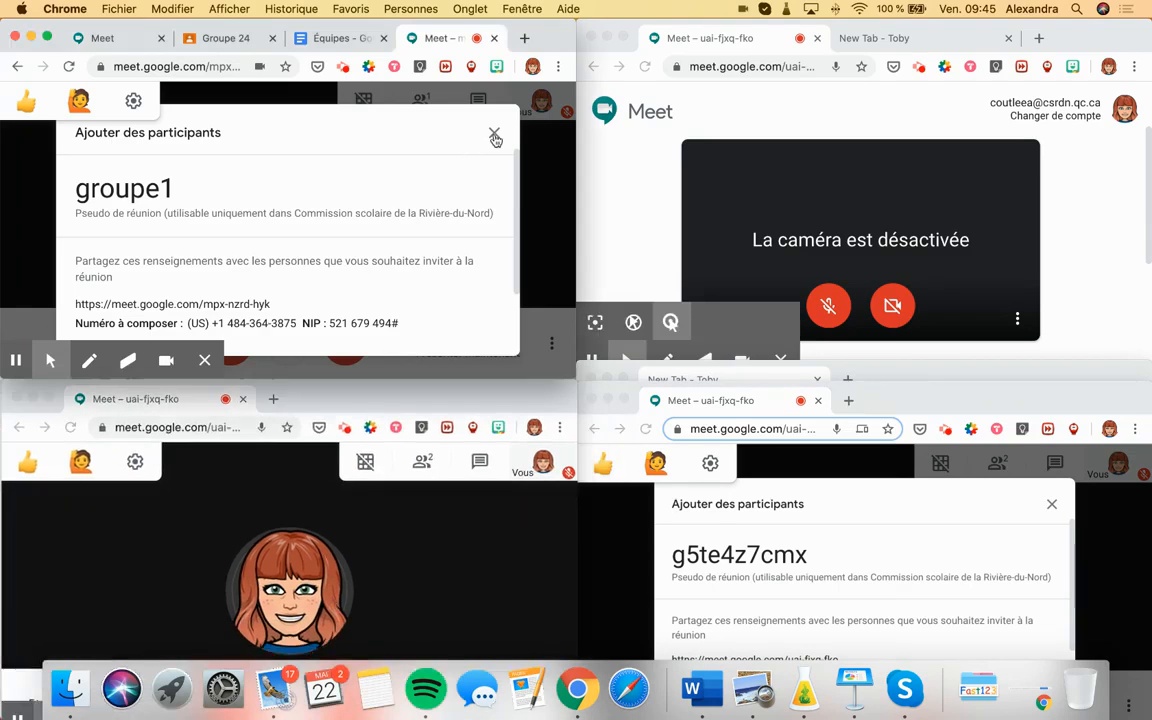
Close the groupe1 invite details and maximize the window showing the Meet home page.
{"action": "left_click", "coordinate": [494, 135]}
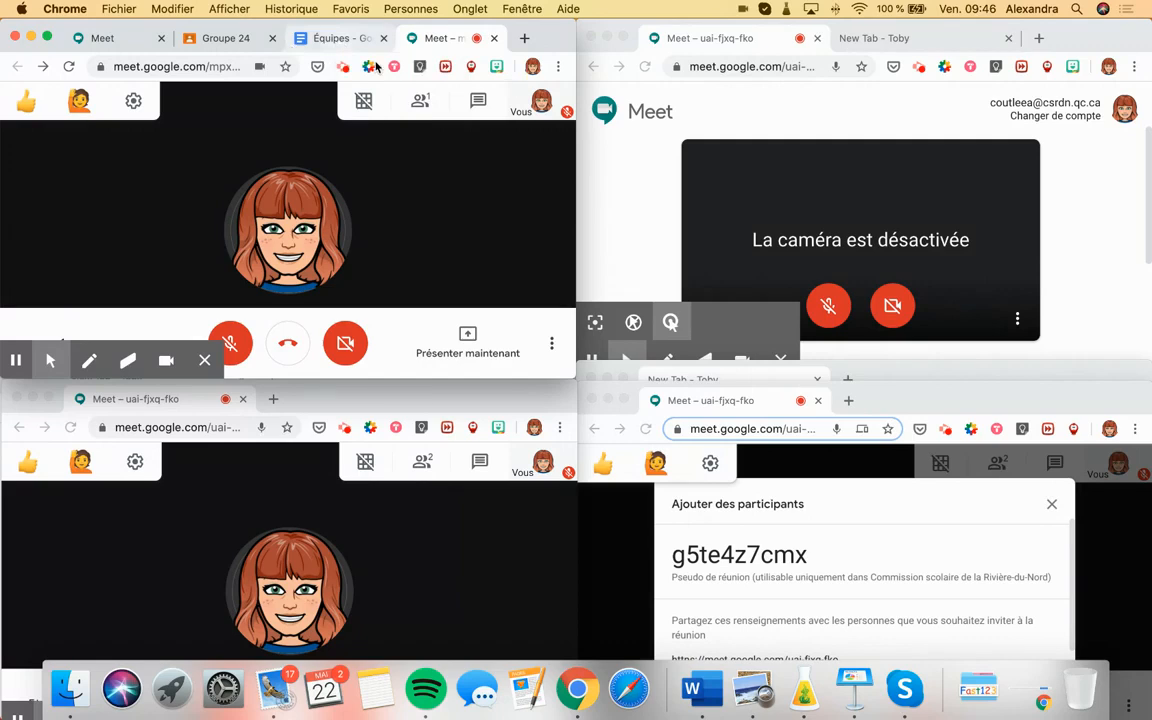
{"action": "left_click", "coordinate": [335, 40]}
{"action": "left_click", "coordinate": [112, 40]}
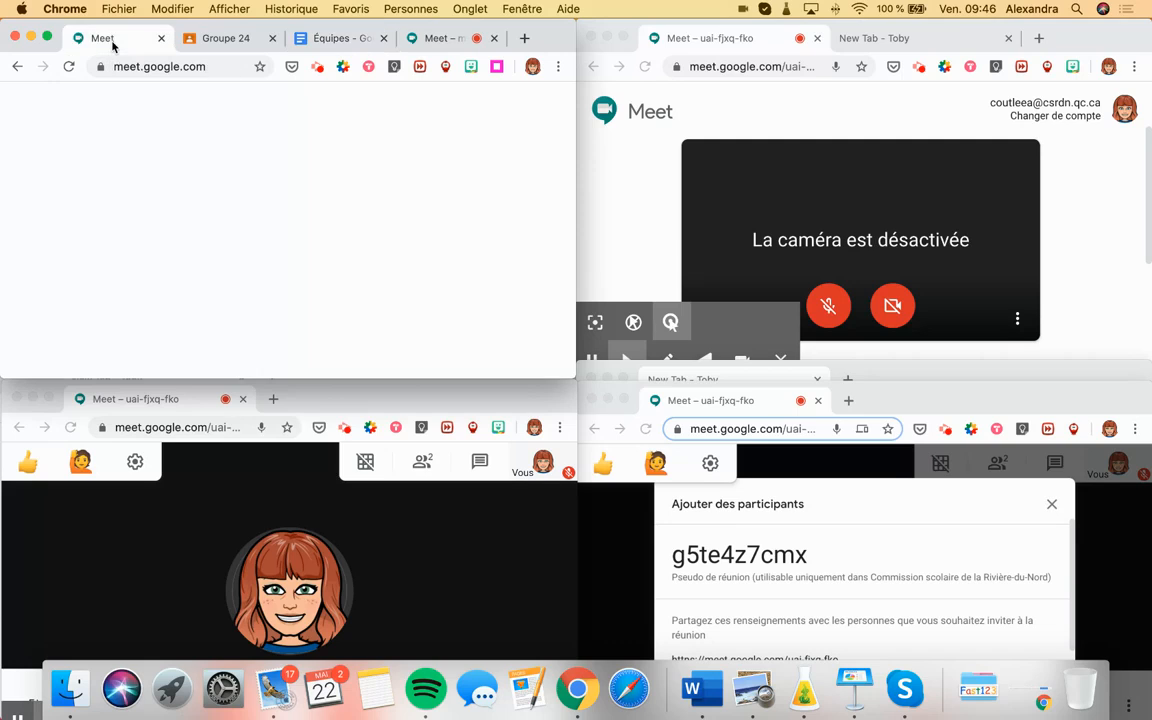
{"action": "left_click", "coordinate": [48, 40]}
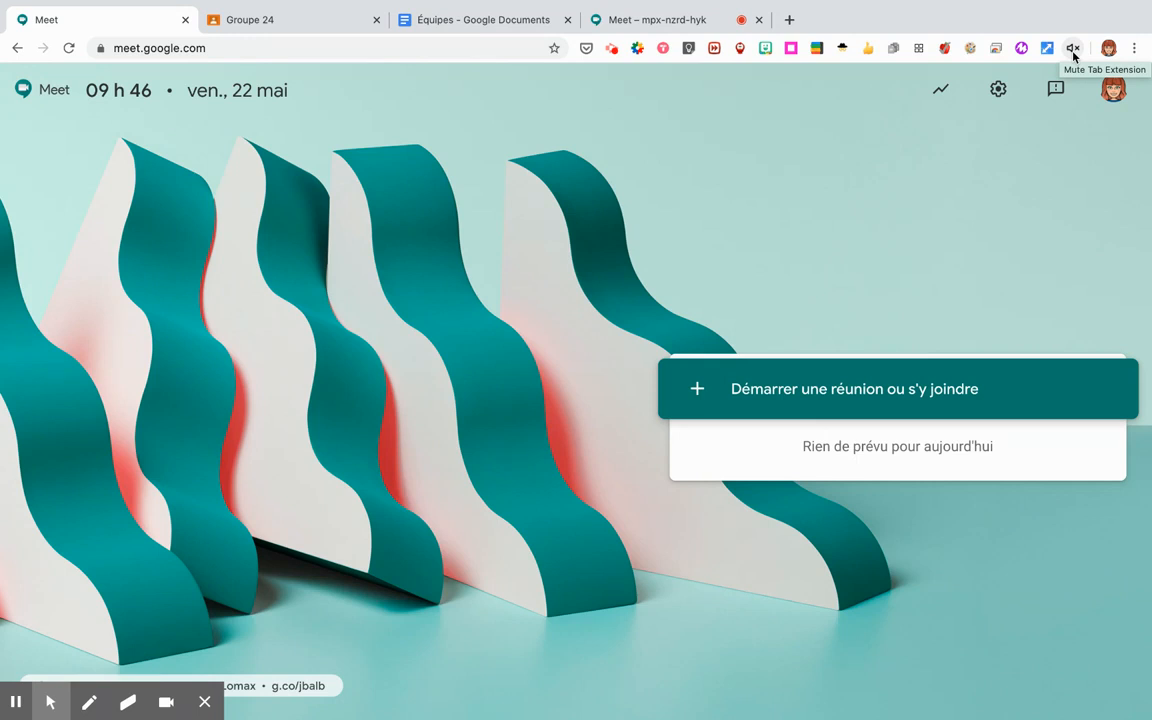
{"action": "left_click", "coordinate": [660, 22]}
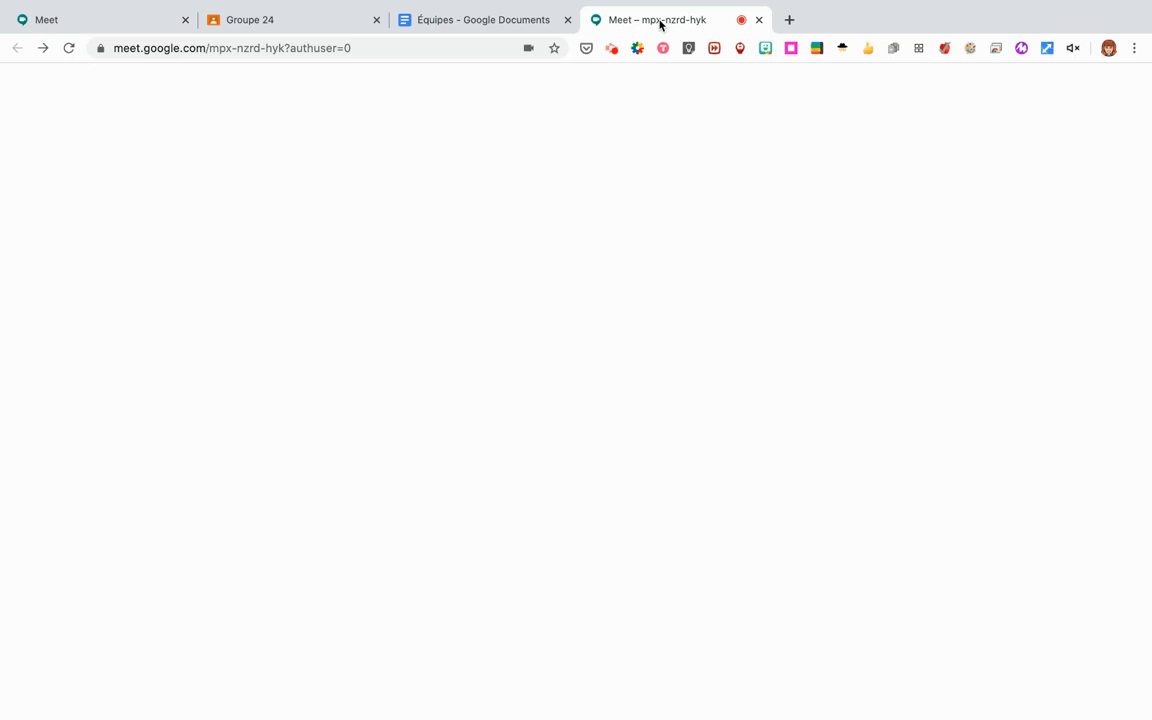